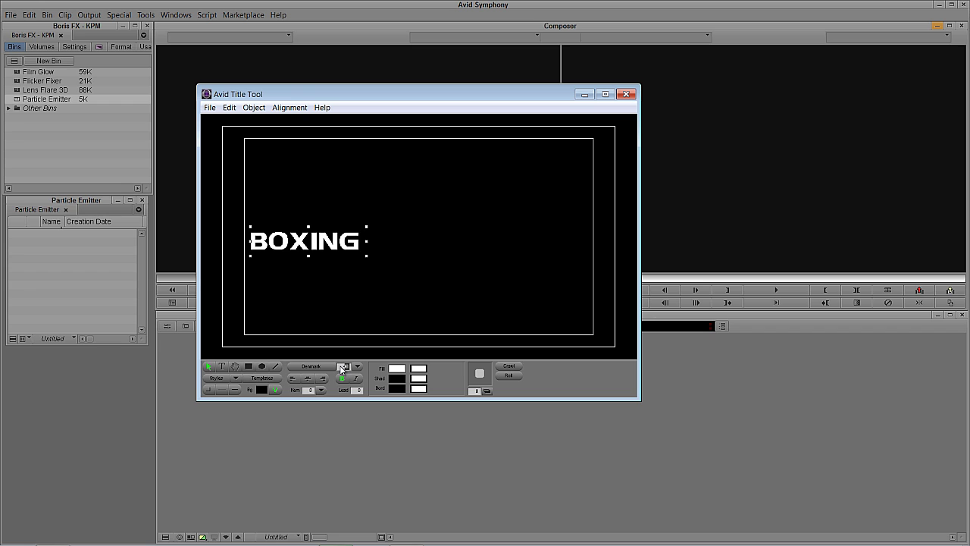
Set the BOXING text's font size to 150 and enlarge its box so the whole word fits on one line
text(160)
key(Return)
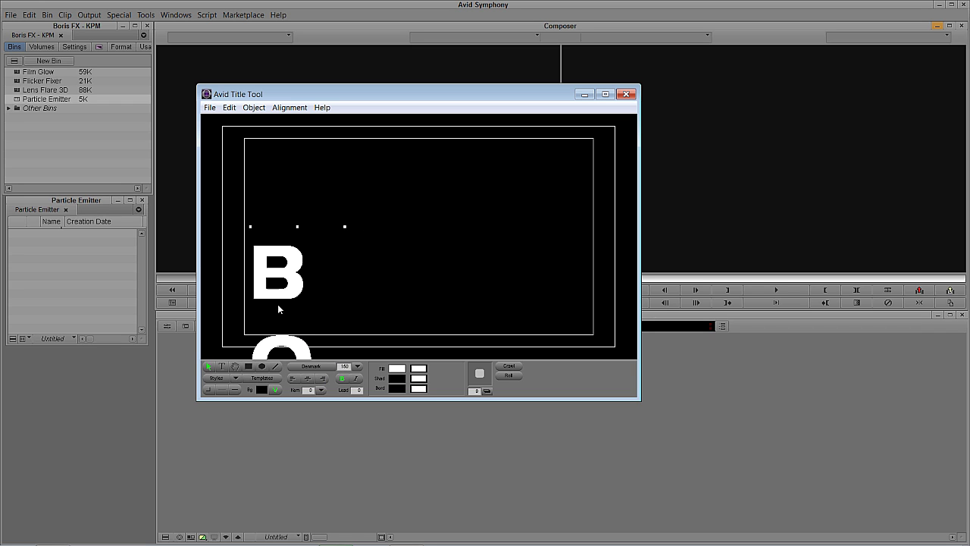
drag(277, 304, 245, 167)
drag(312, 321, 595, 300)
drag(406, 150, 413, 230)
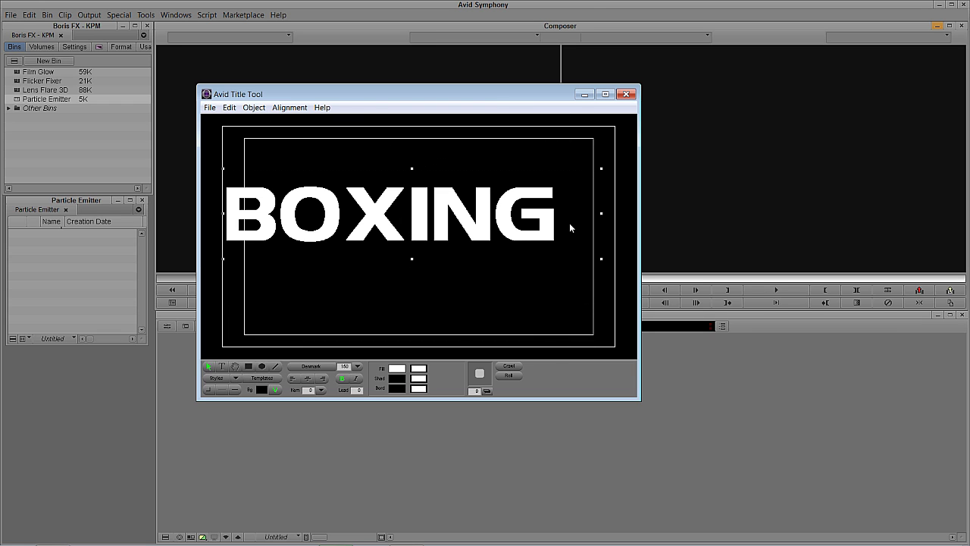
Set the BOXING text's font size to 175 and widen its box to one line, centring the word in the frame
click(345, 368)
text(175)
key(Return)
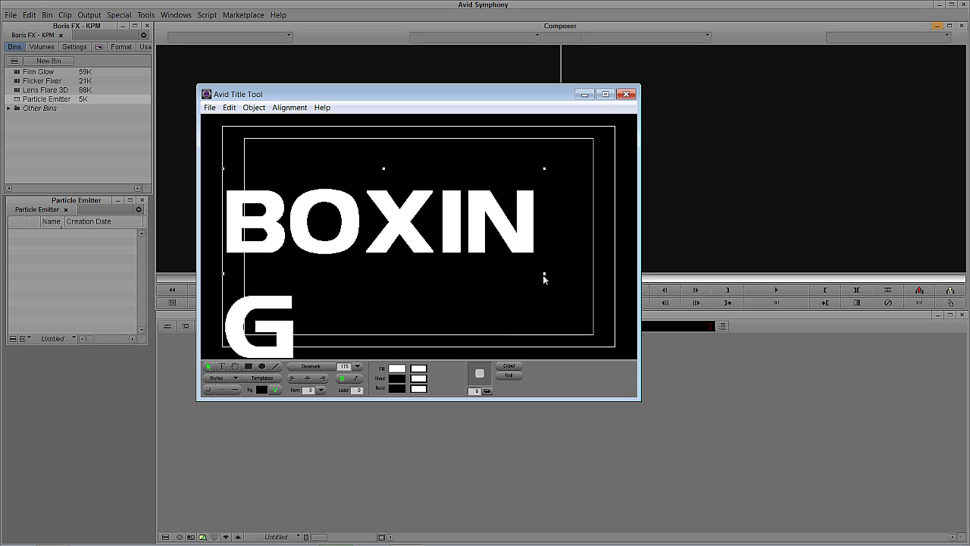
drag(545, 276, 615, 273)
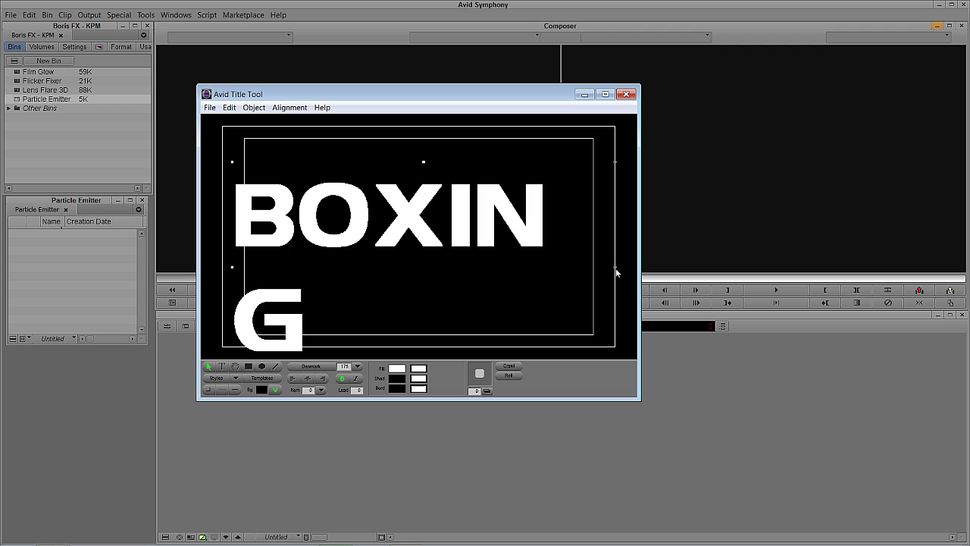
drag(616, 271, 630, 270)
drag(486, 218, 476, 225)
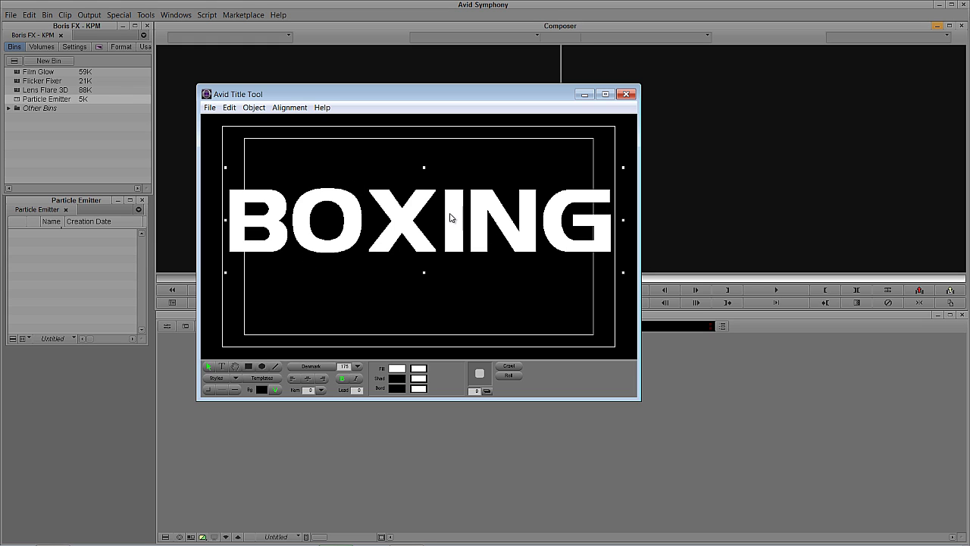
drag(449, 218, 451, 224)
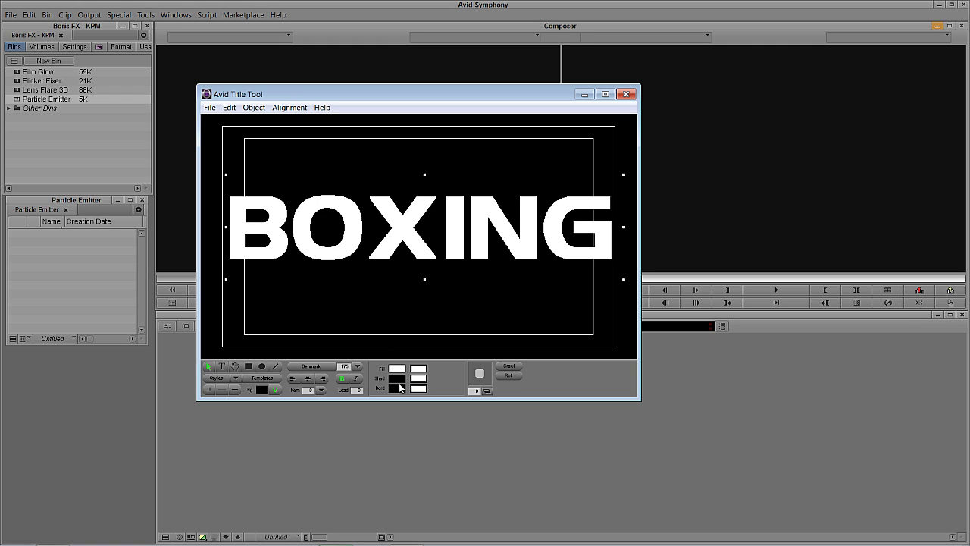
Give the BOXING text a thin red border and make its fill fully transparent
click(396, 388)
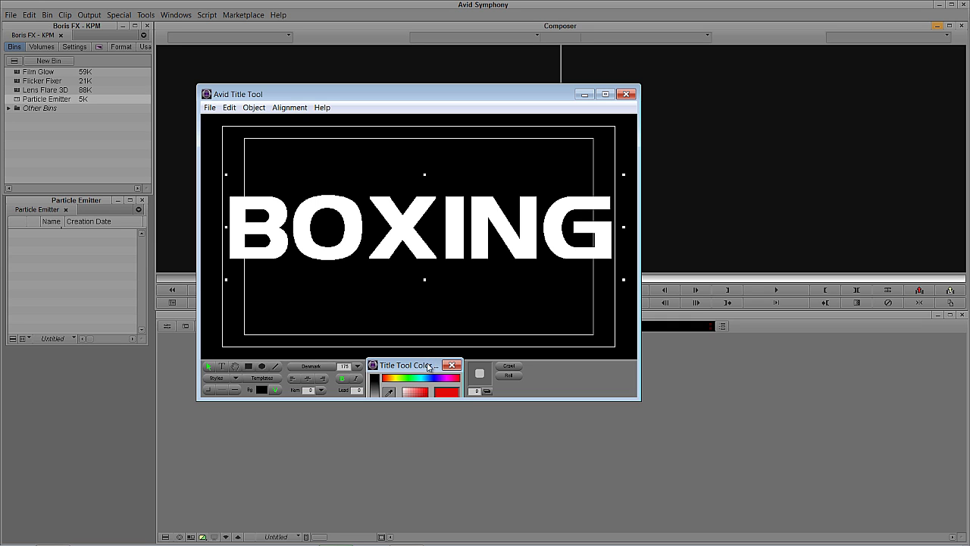
click(429, 363)
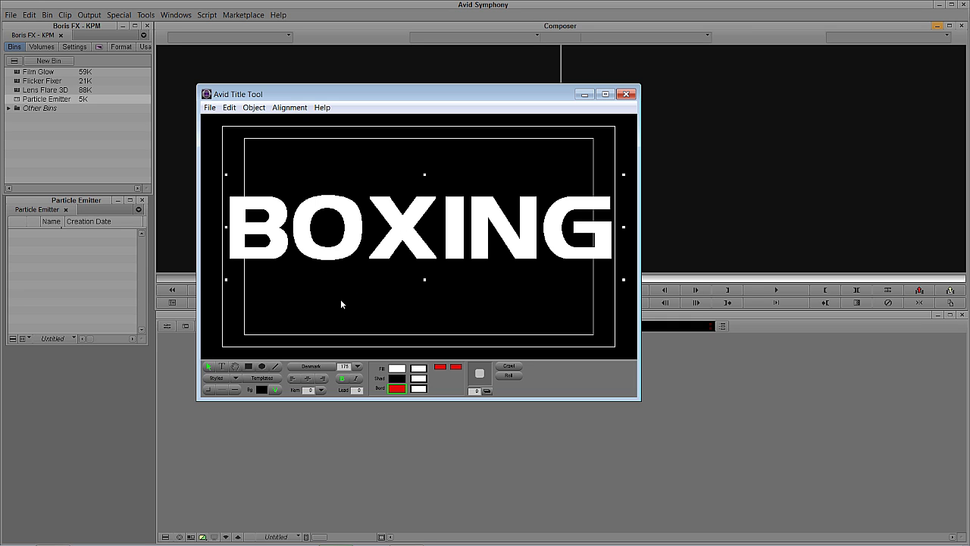
drag(220, 390, 234, 349)
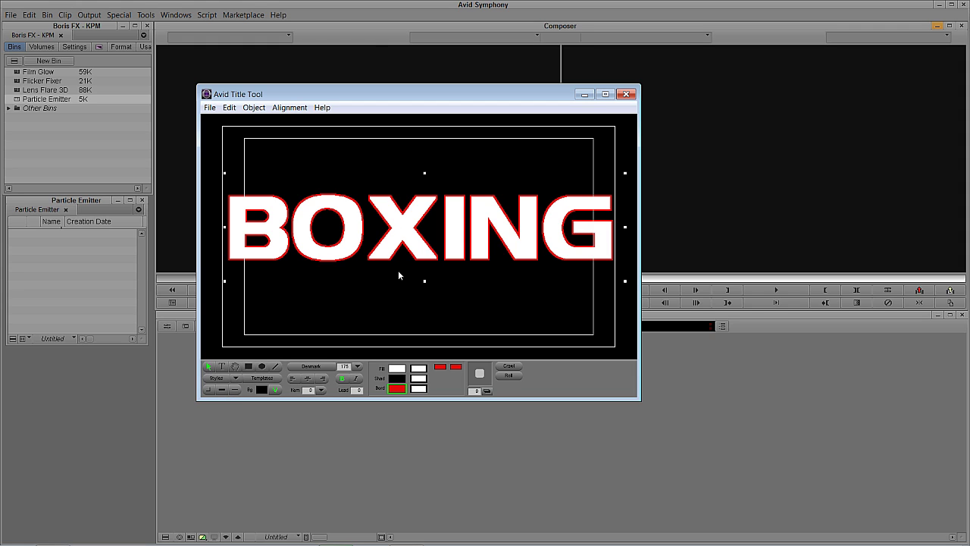
click(420, 370)
drag(423, 372, 475, 364)
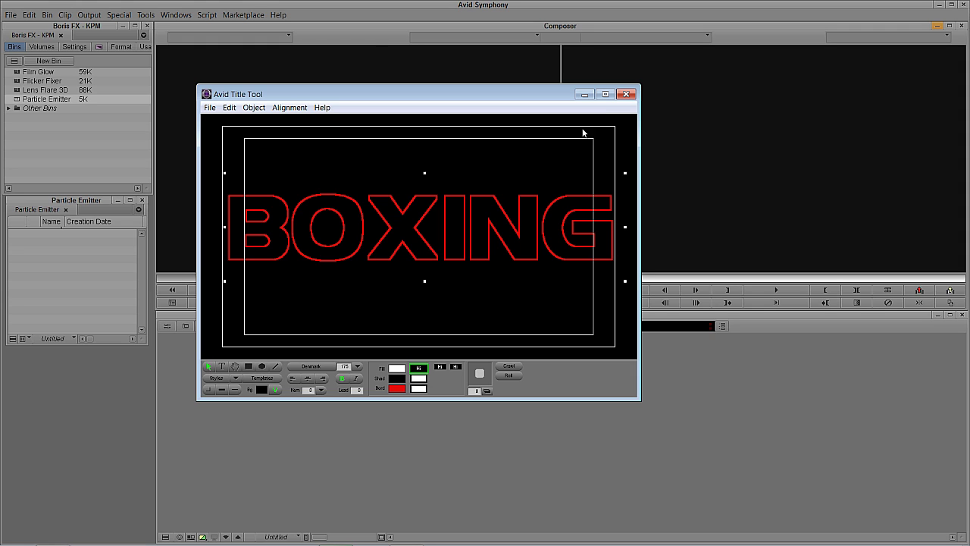
Close the title and save it as Boxing in the Particle Emitter bin, on DATADRIVE1 (Y:) at DNxHD 90 MXF
click(626, 94)
click(372, 265)
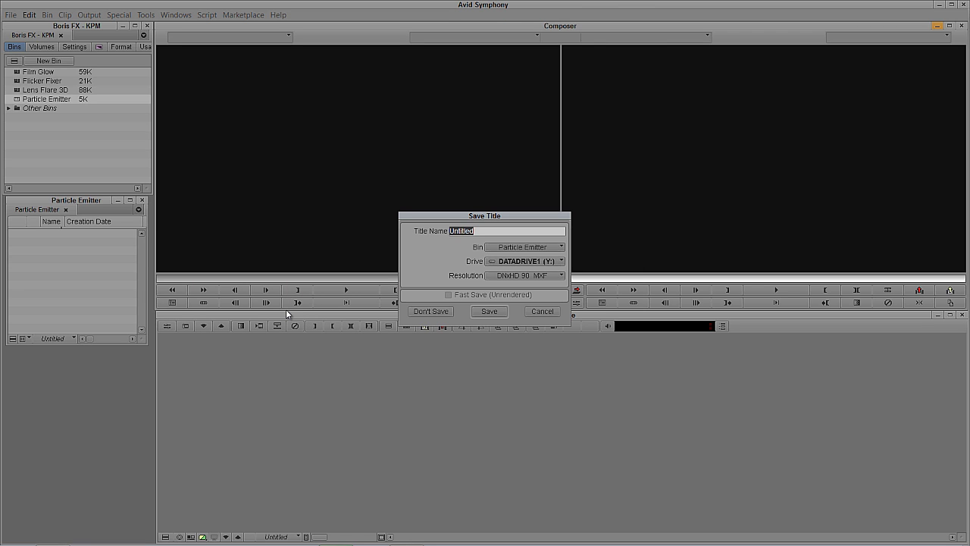
text(b)
key(Caps_Lock)
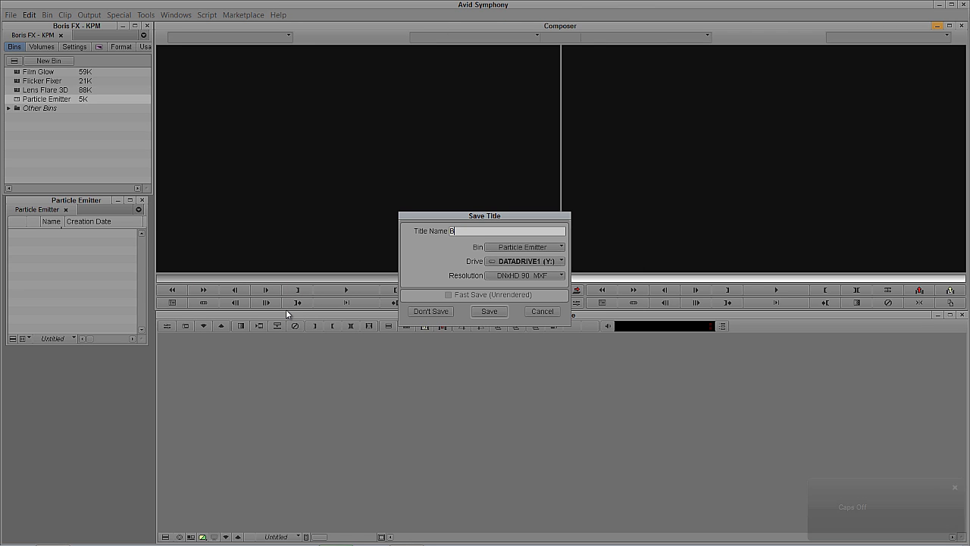
text(oxing)
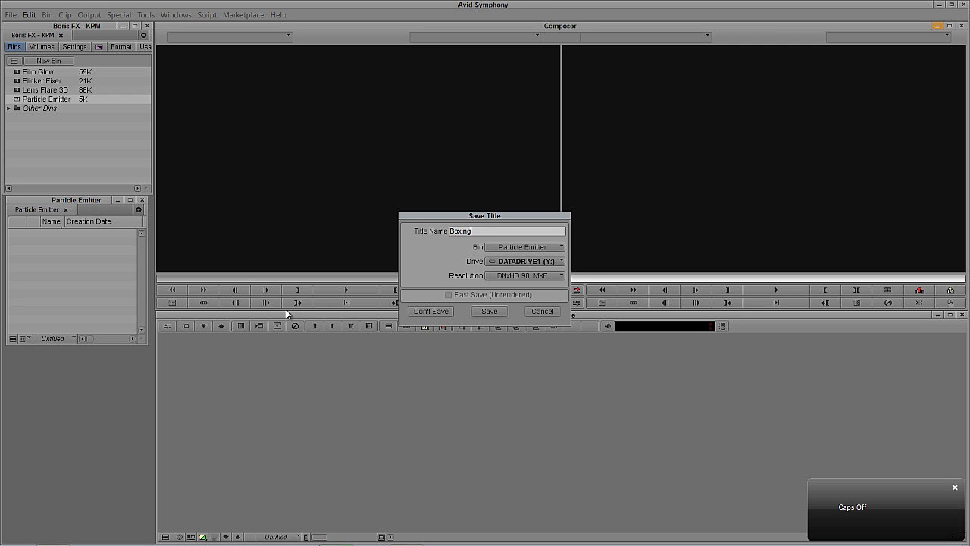
click(489, 311)
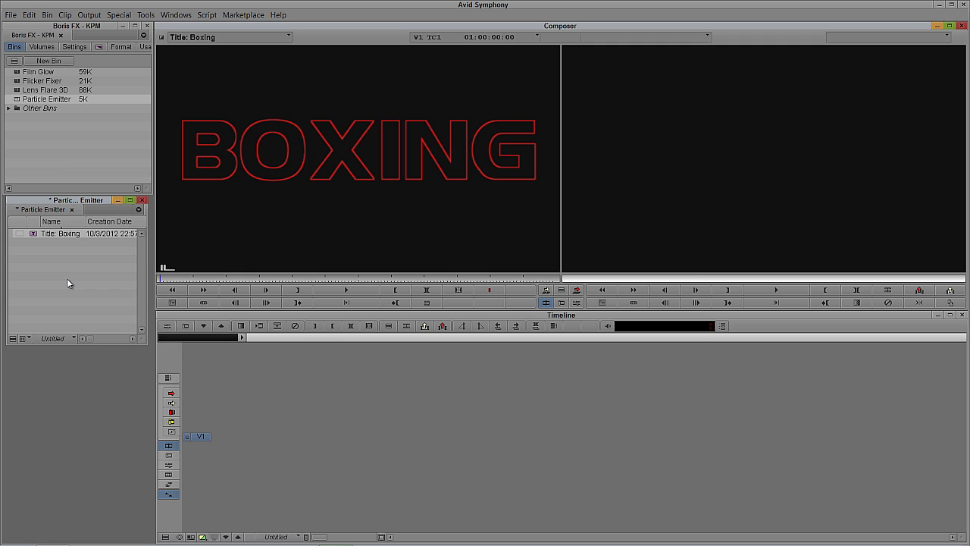
Load 000379_VTXHD.mov from the Boxing bin and splice it into a new sequence stored in the Particle Emitter bin
click(8, 109)
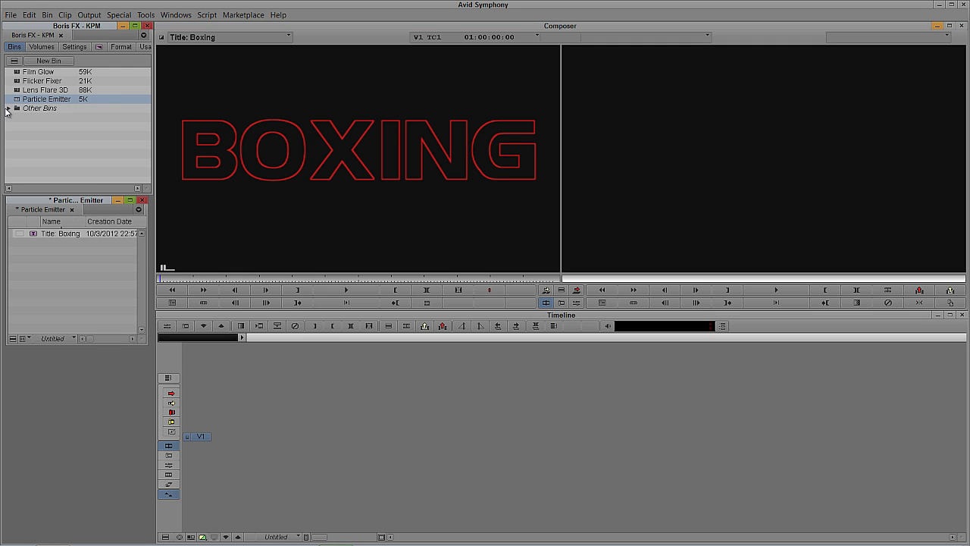
click(8, 108)
double_click(23, 118)
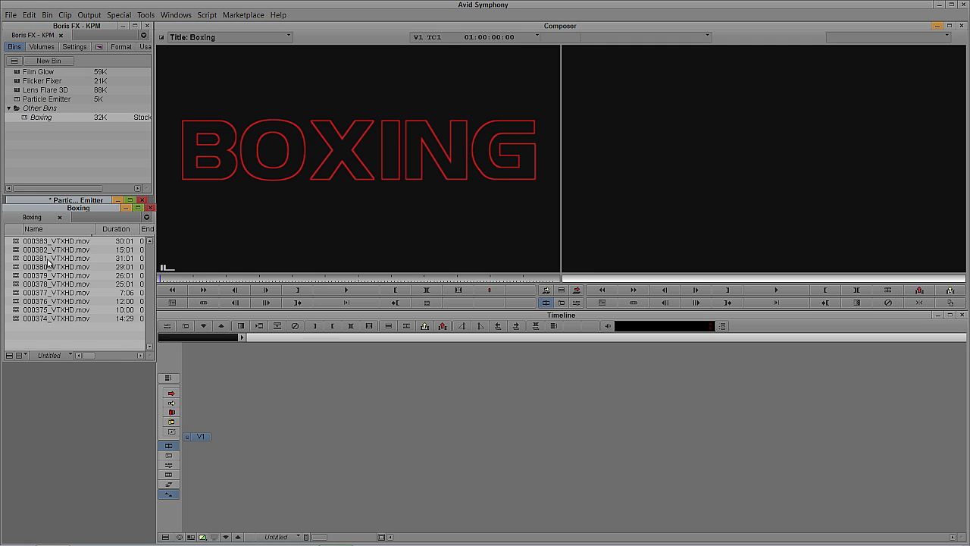
double_click(17, 277)
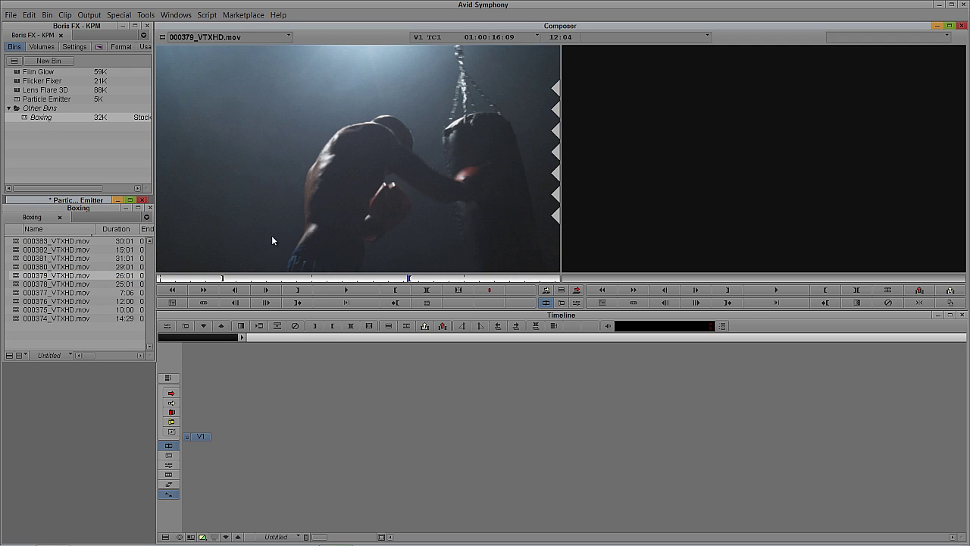
key(v)
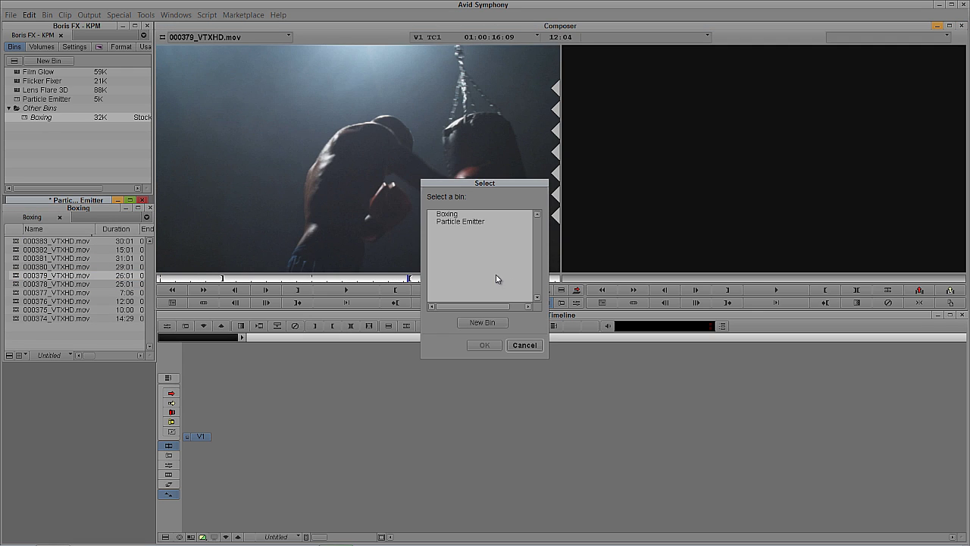
click(464, 222)
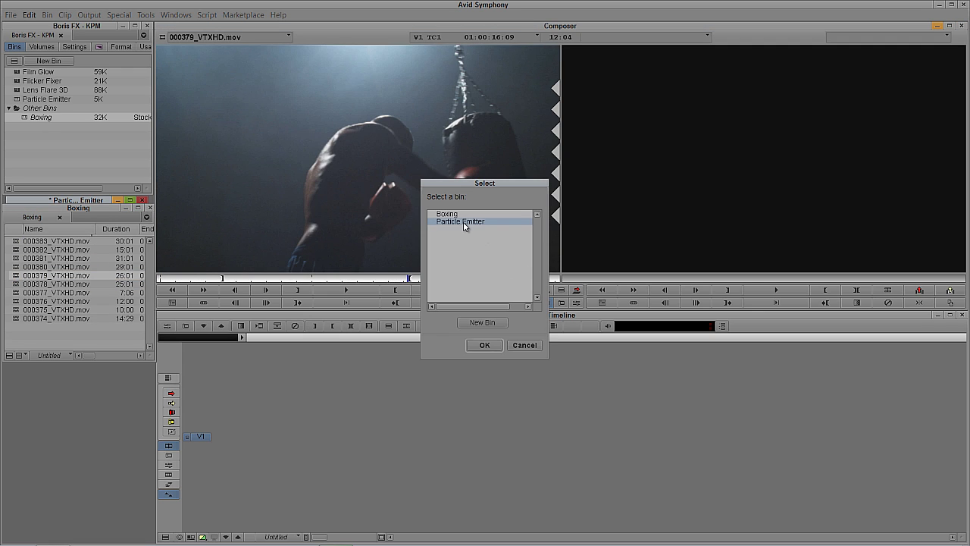
click(484, 344)
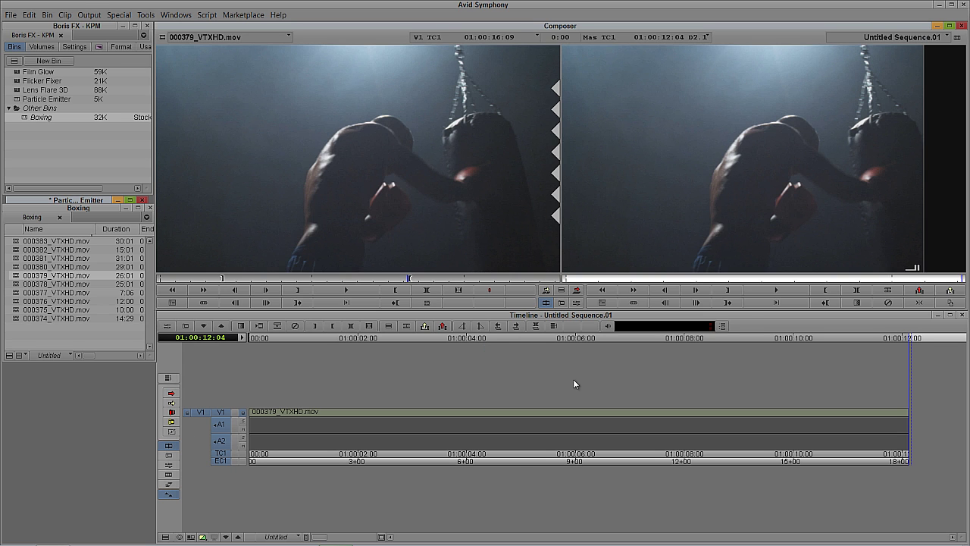
Add a second video track, V2, above the boxing clip in the sequence
click(431, 418)
click(381, 421)
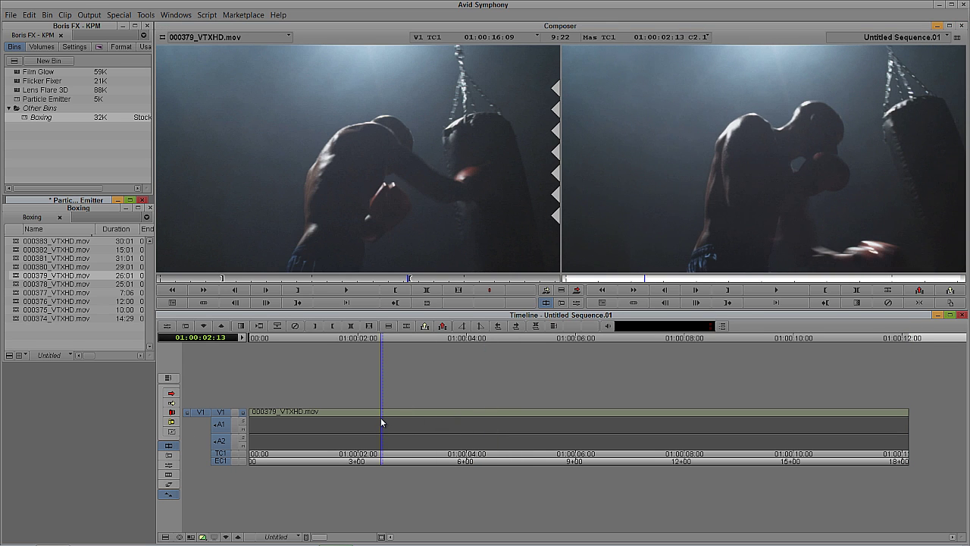
key(ctrl+y)
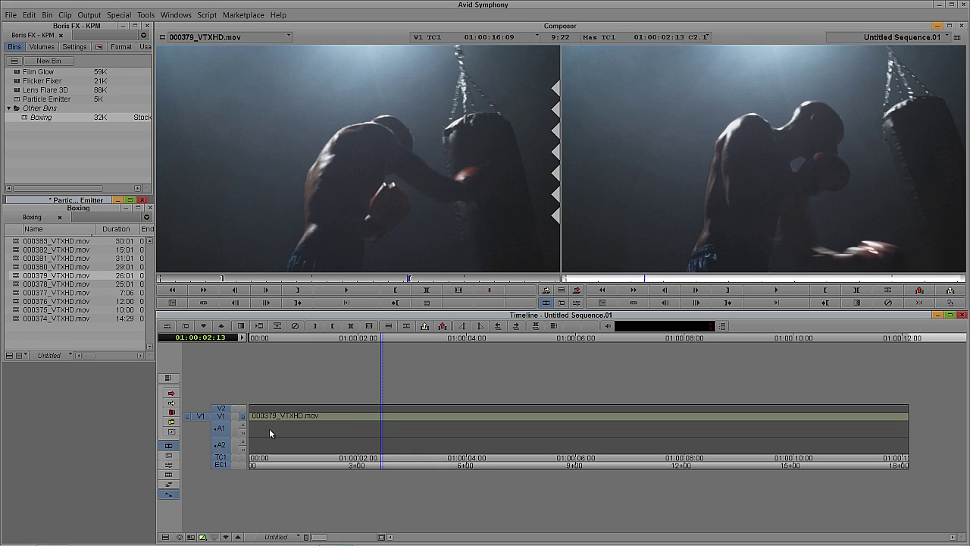
Load 000383_VTXHD.mov, patch its video to V2, and overwrite it above the existing clip from the sequence start
drag(45, 241, 304, 205)
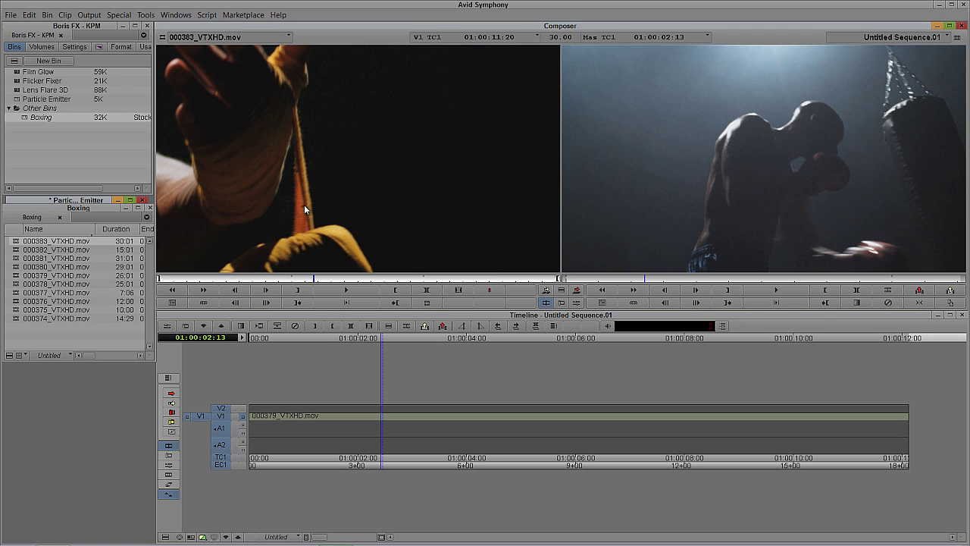
click(301, 406)
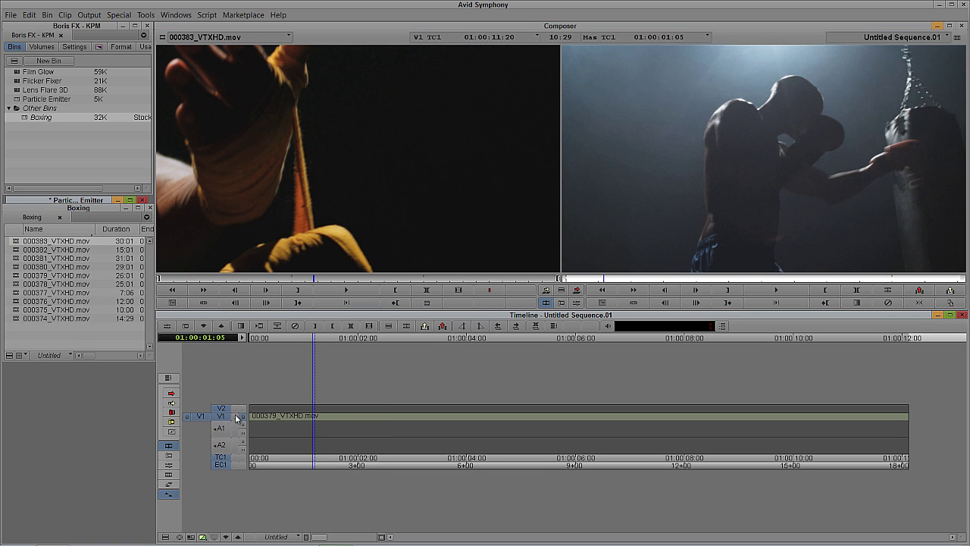
drag(202, 416, 220, 408)
click(354, 420)
key(b)
click(366, 419)
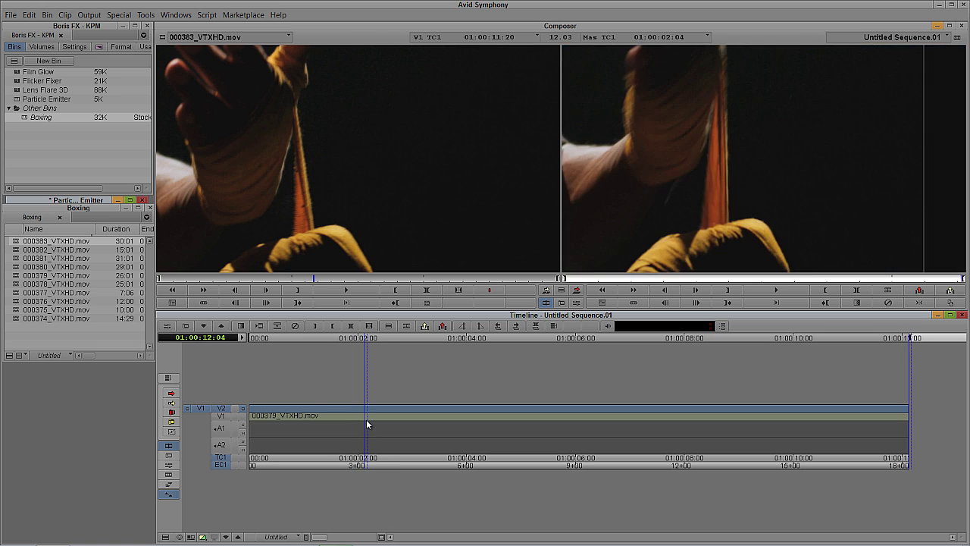
click(386, 412)
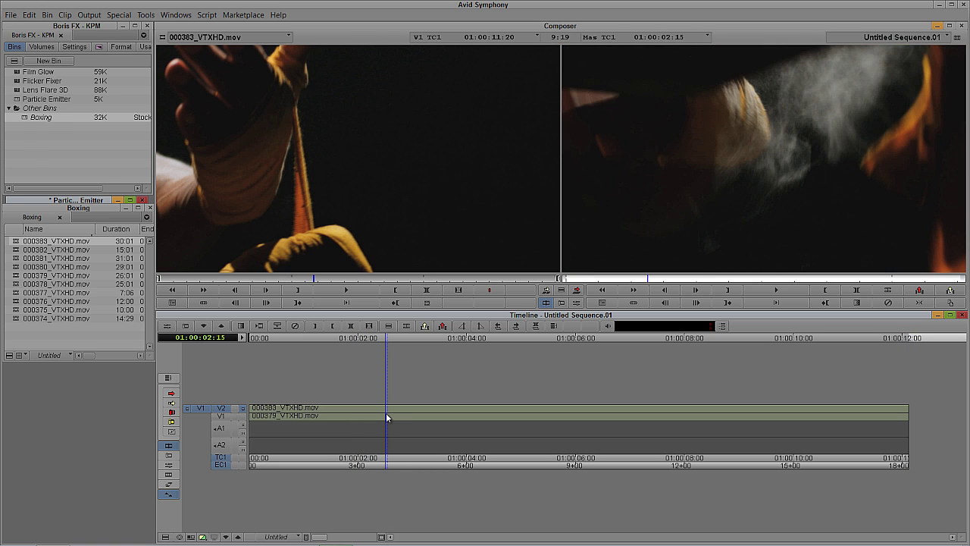
Apply BCC Particle Emitter 3D from the BCC Particles category to the V2 clip and preview a frame partway through
key(ctrl+8)
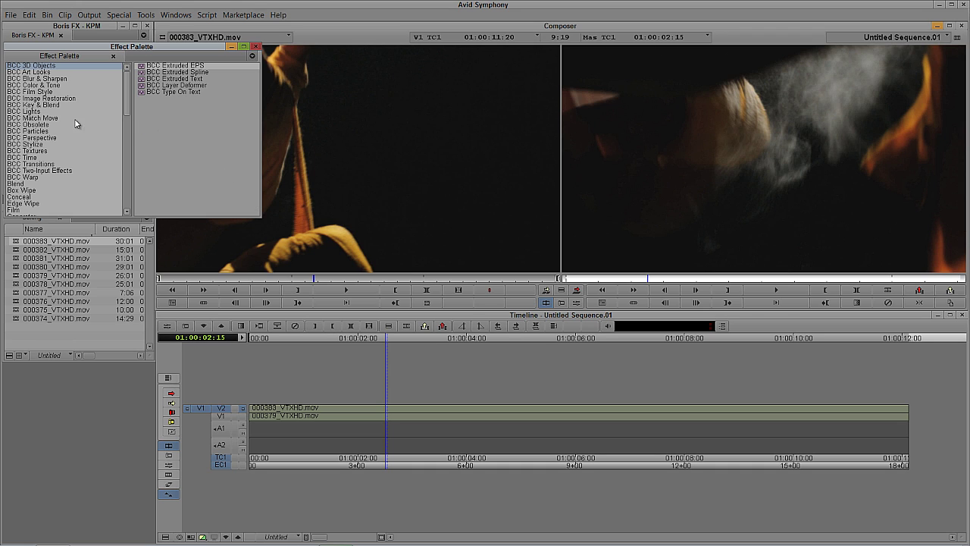
click(53, 132)
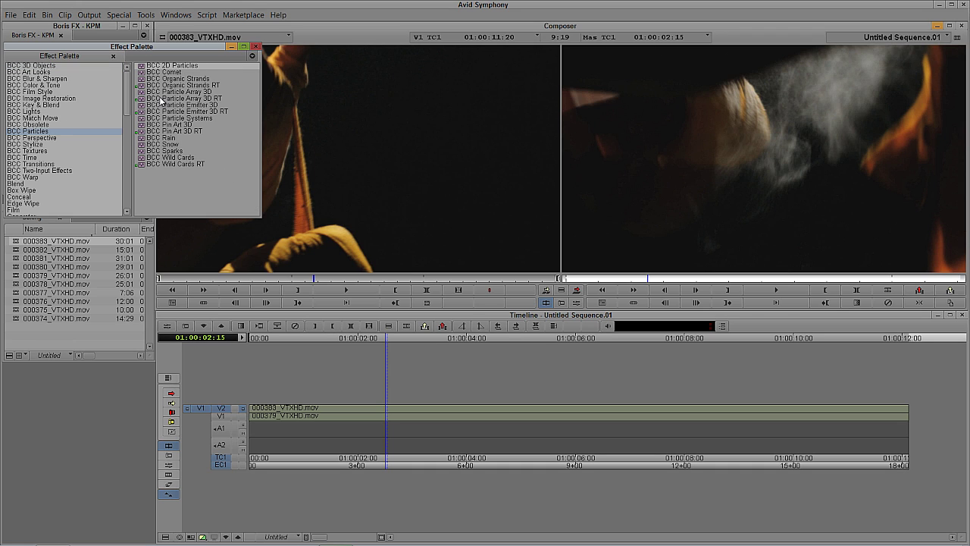
click(141, 106)
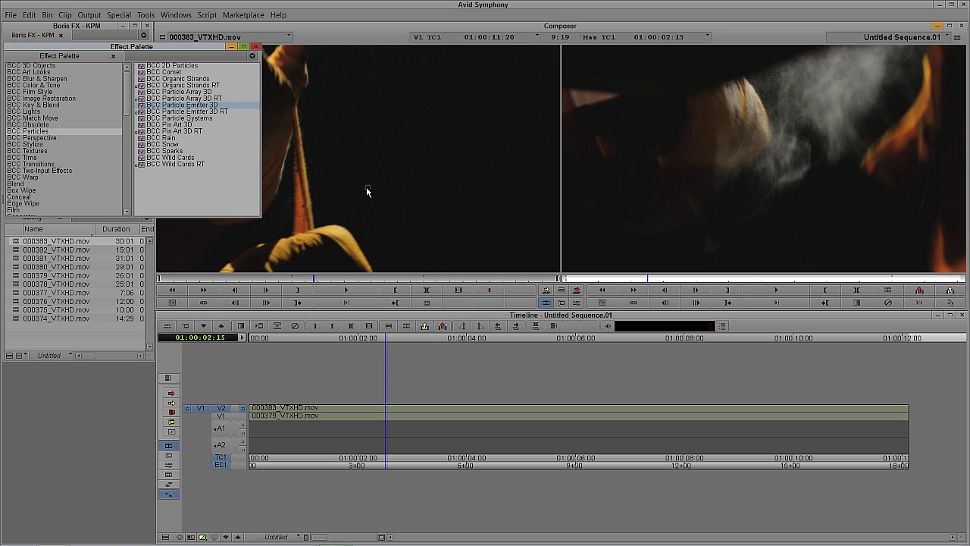
drag(411, 371, 402, 401)
click(441, 411)
key(space)
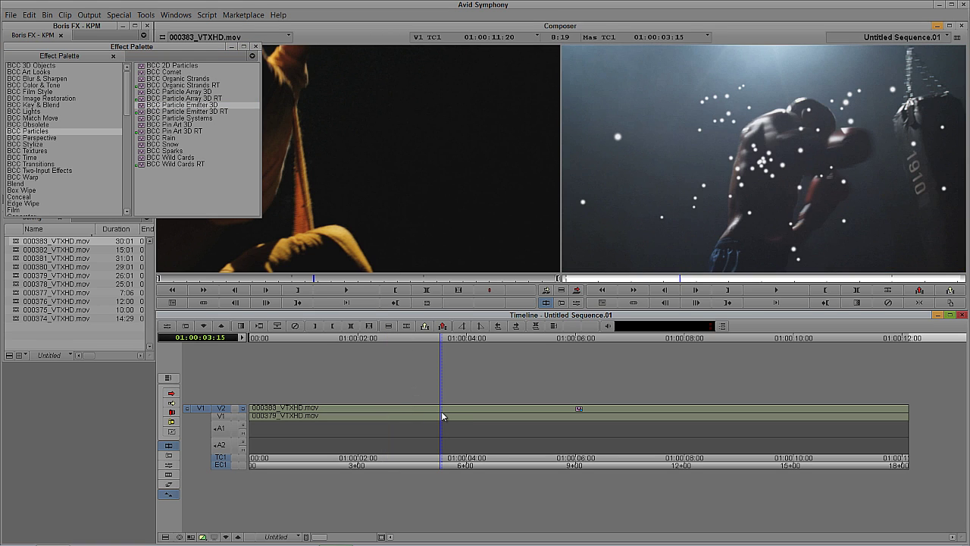
Remove the 000383_VTXHD.mov clip and its effect from V2 and return to the start of the sequence
drag(500, 411, 393, 409)
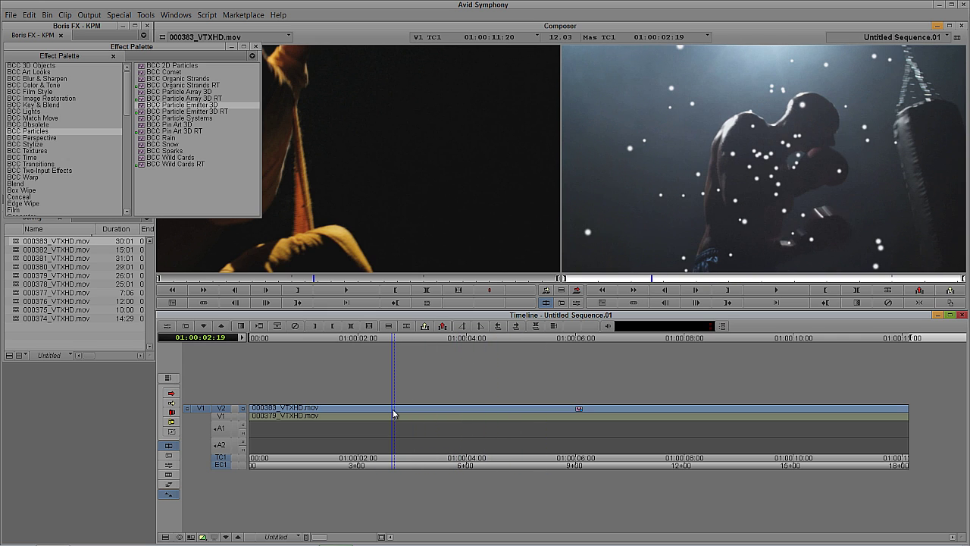
key(Home)
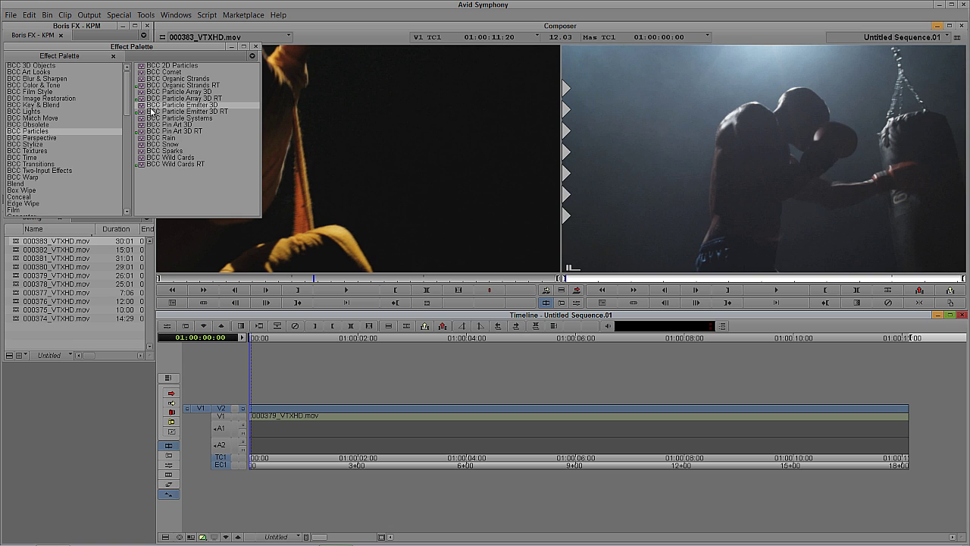
Try BCC Particle Emitter 3D on the empty V2 filler, preview it over the boxing footage, and undo it
drag(142, 106, 401, 416)
click(410, 423)
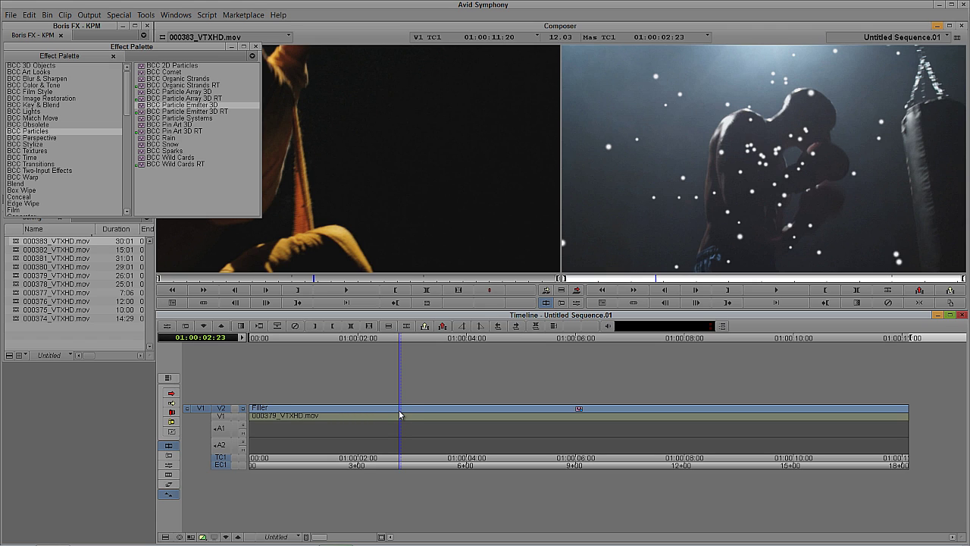
click(404, 417)
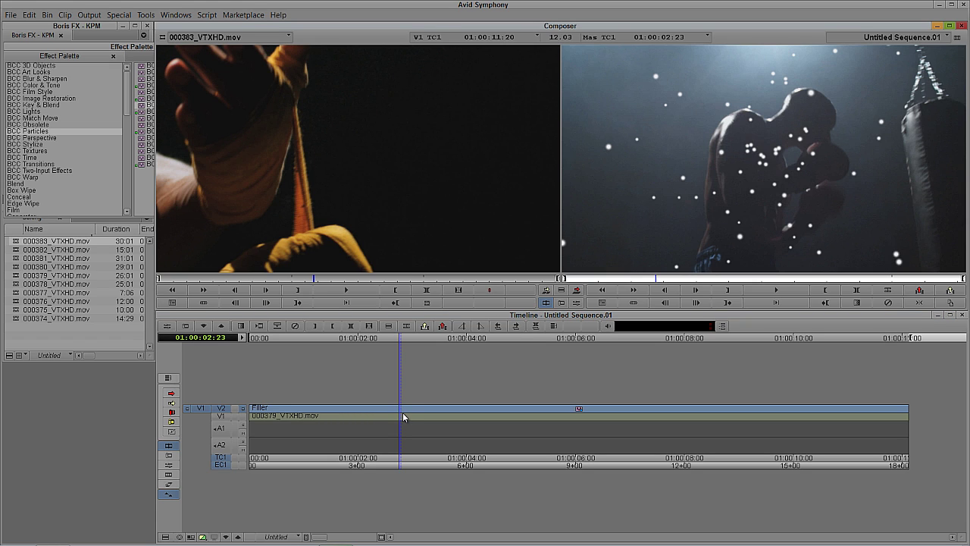
key(ctrl+z)
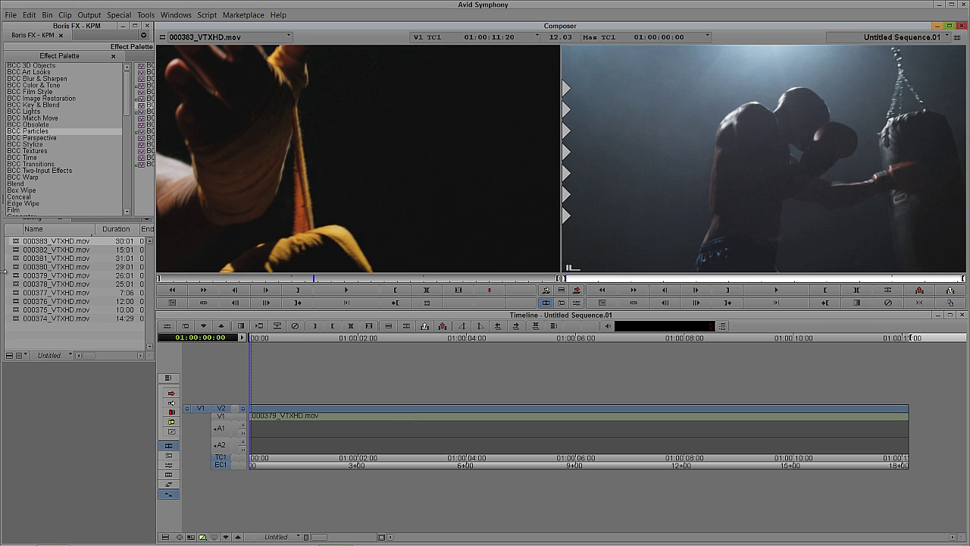
Close the footage bin and Effect Palette, and load the Boxing title from the Particle Emitter bin as the source
click(78, 331)
click(150, 209)
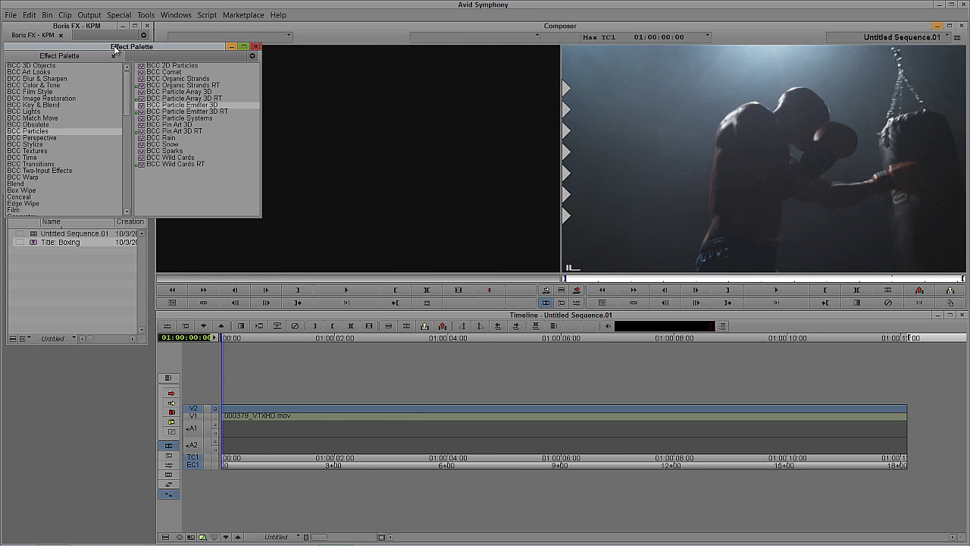
click(257, 47)
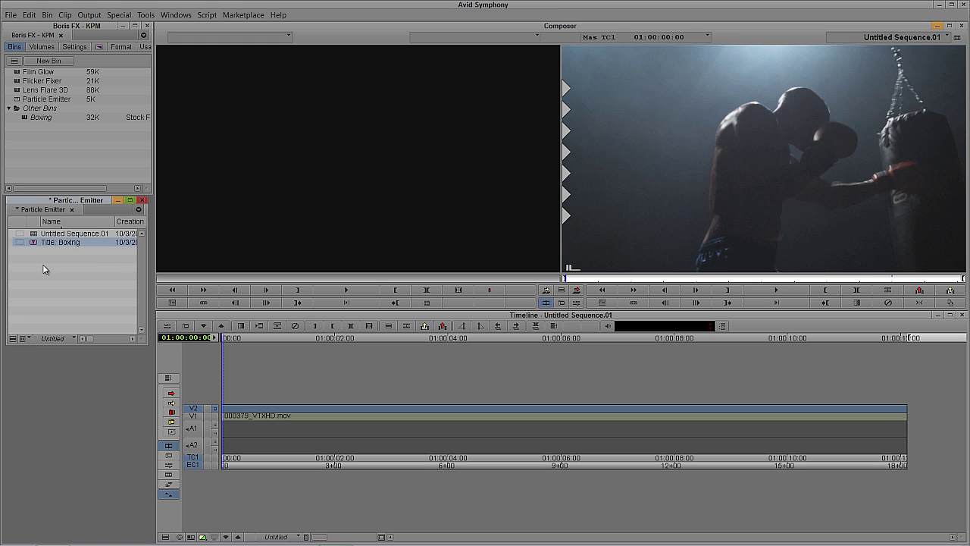
drag(33, 245, 330, 215)
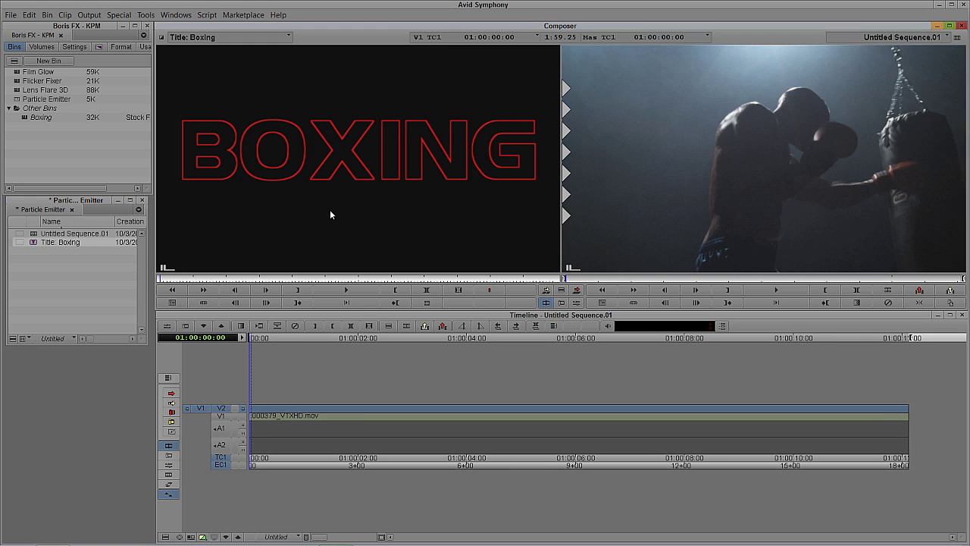
Mark an in point partway into the Boxing title, overwrite it onto V2 across the boxing footage, and preview the composite
click(242, 279)
click(298, 290)
click(407, 418)
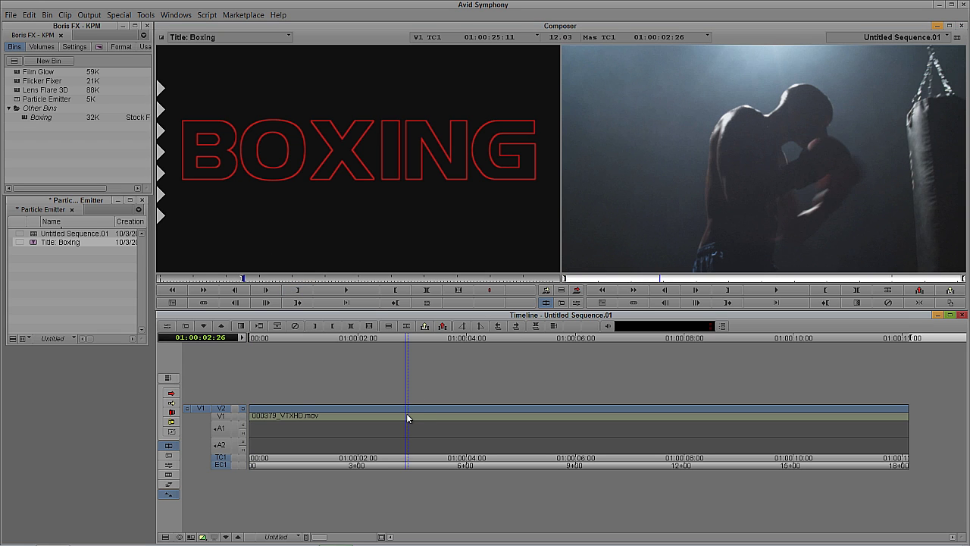
key(b)
drag(407, 419, 375, 418)
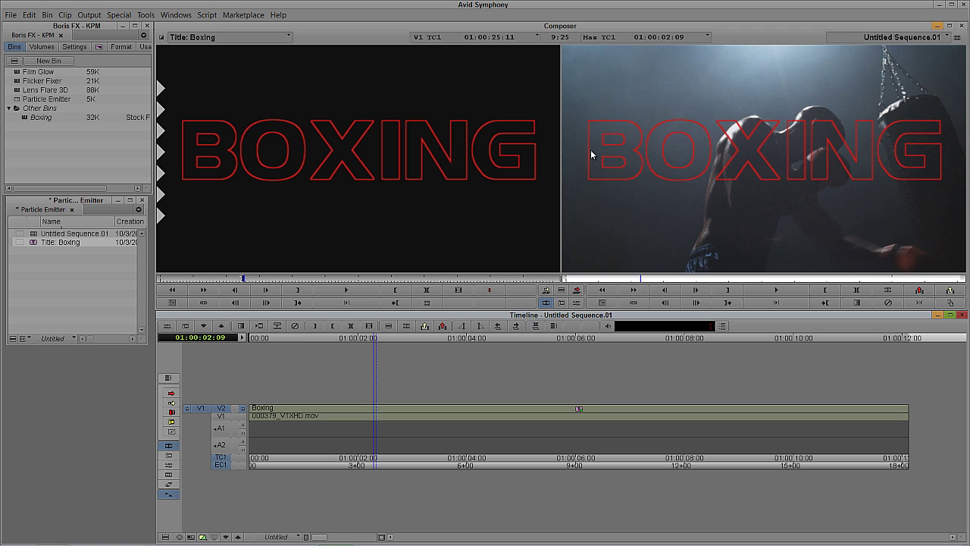
drag(379, 413, 392, 413)
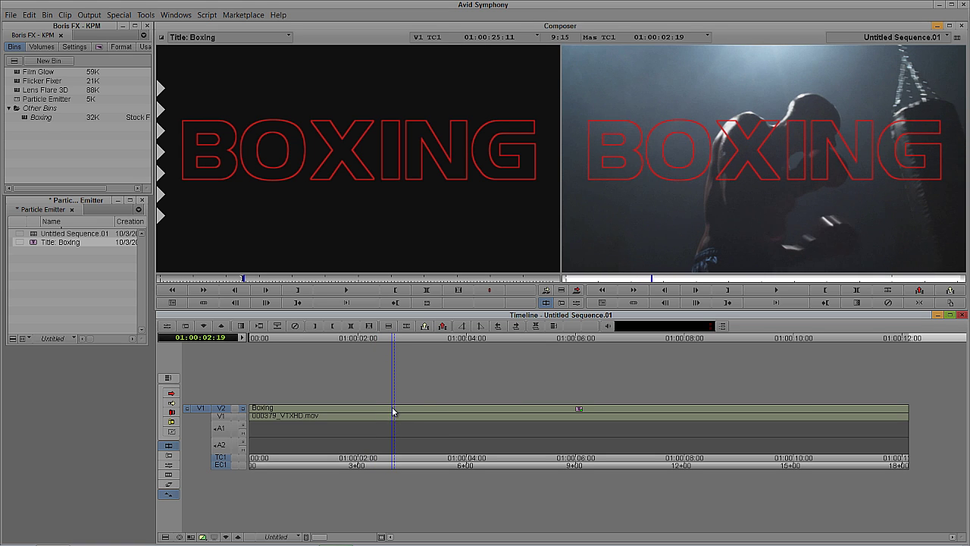
Apply BCC Particle Emitter 3D to the Boxing title on V2 and preview a frame partway through
click(276, 325)
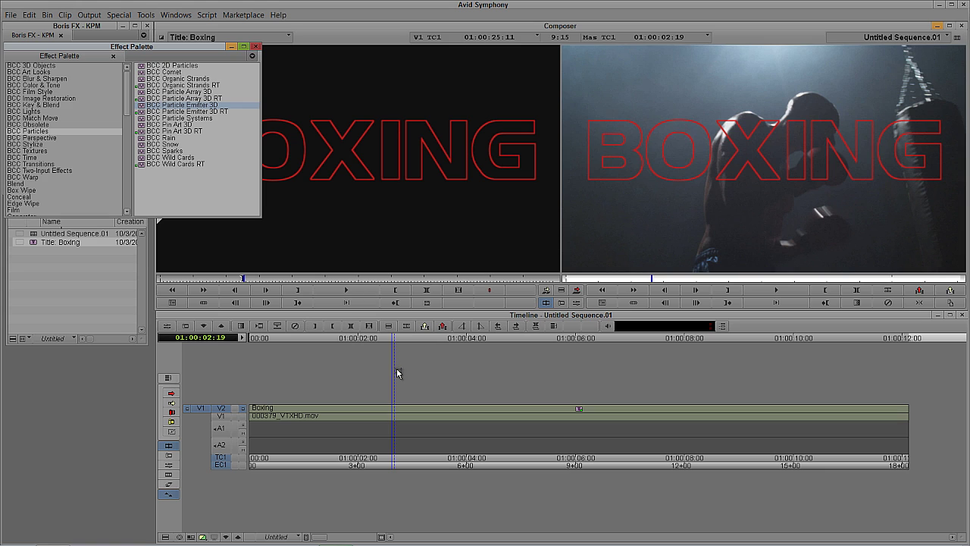
drag(397, 372, 410, 410)
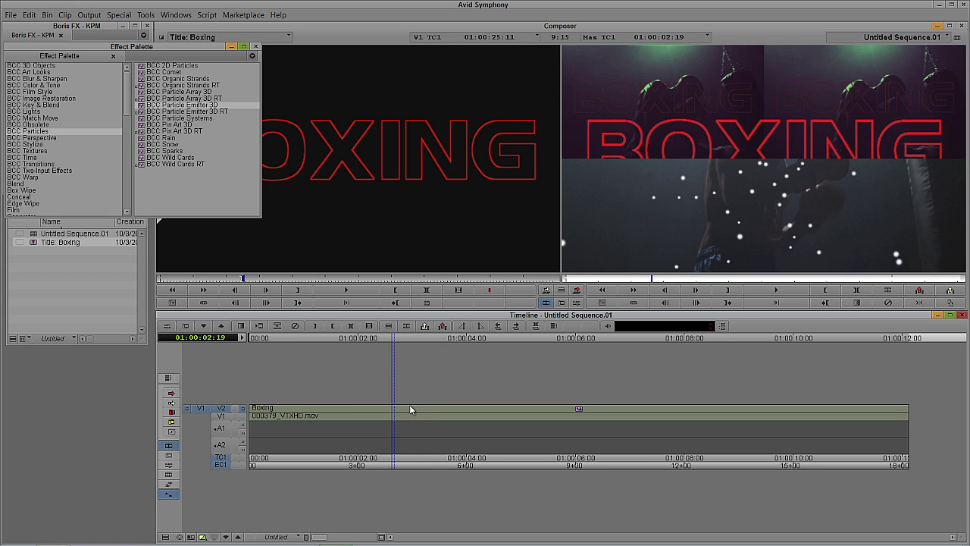
click(412, 411)
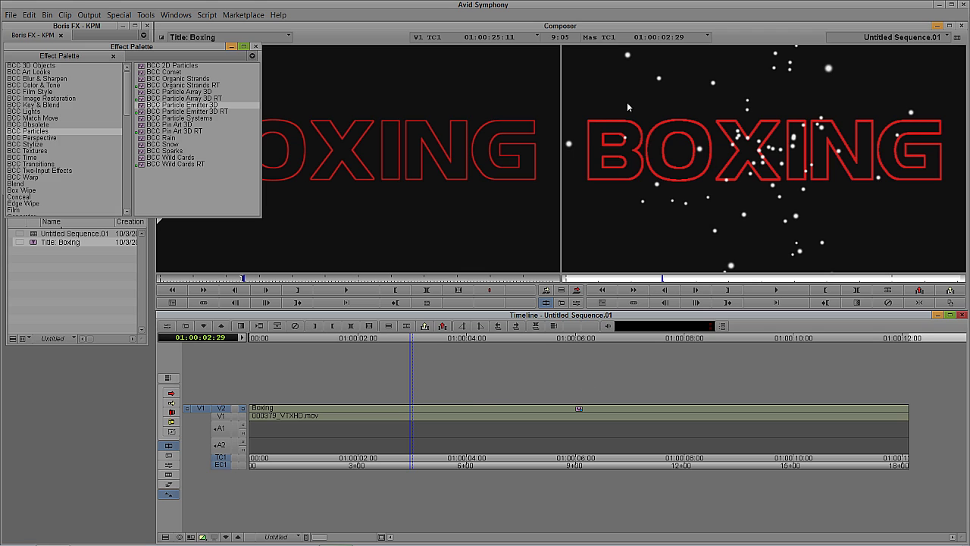
Examine the Boxing title's nested alpha matte and graphic fill layers, monitor the graphic fill, and return to the main sequence
double_click(391, 411)
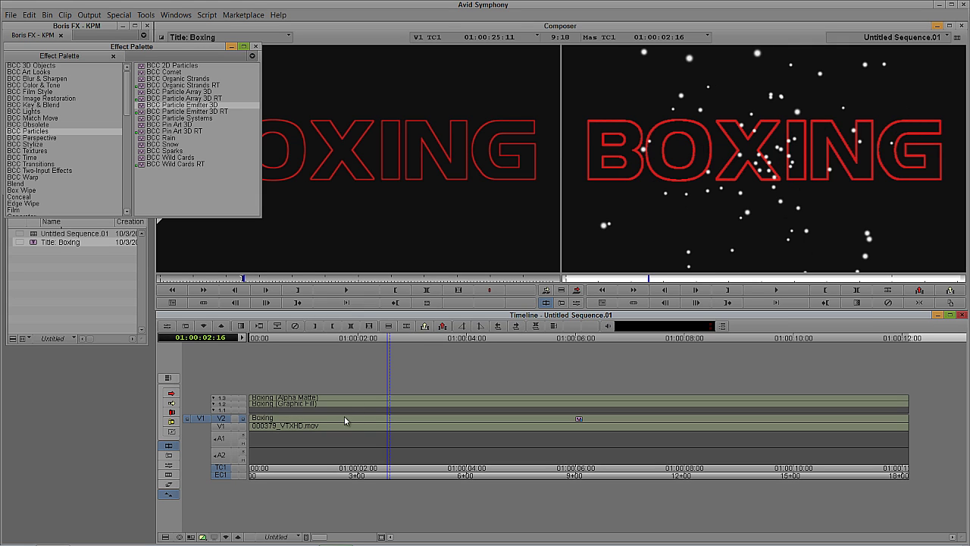
double_click(303, 420)
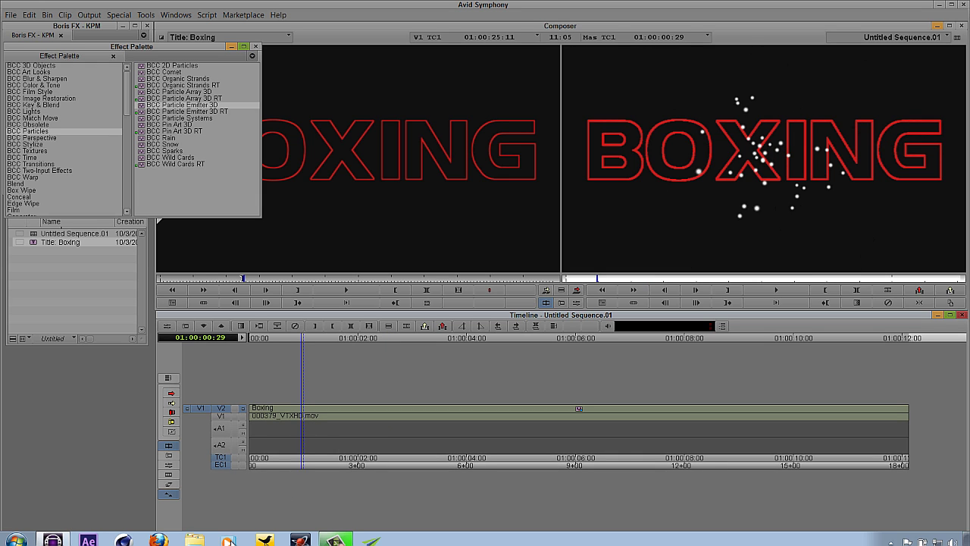
click(227, 536)
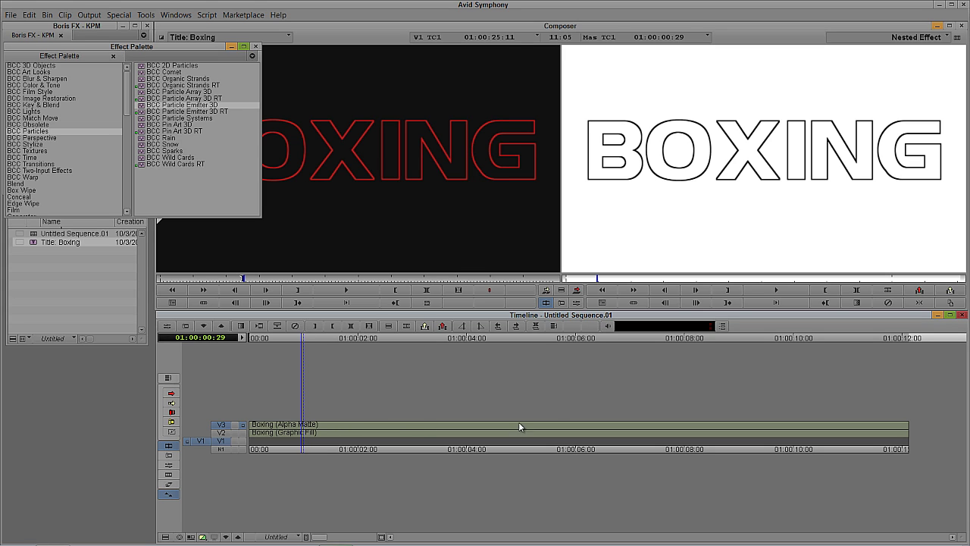
click(242, 433)
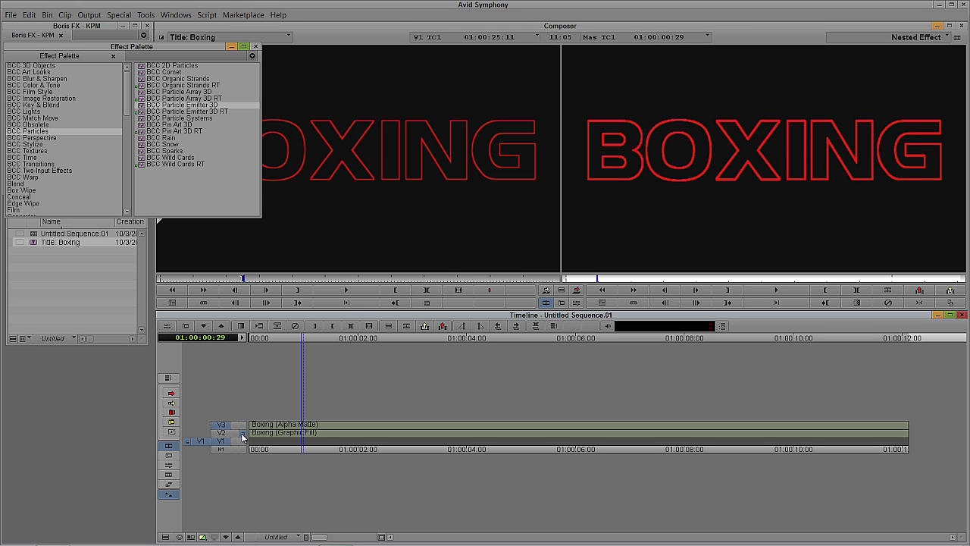
click(237, 536)
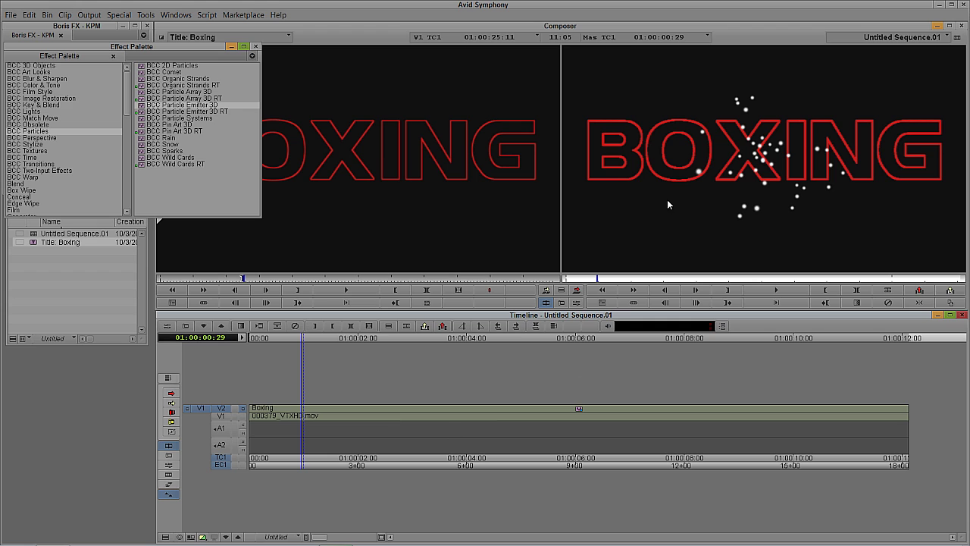
Open the title's BCC Particle Emitter 3D parameters around 01:00:02:26 and enable Apply to Title-Matte
click(406, 417)
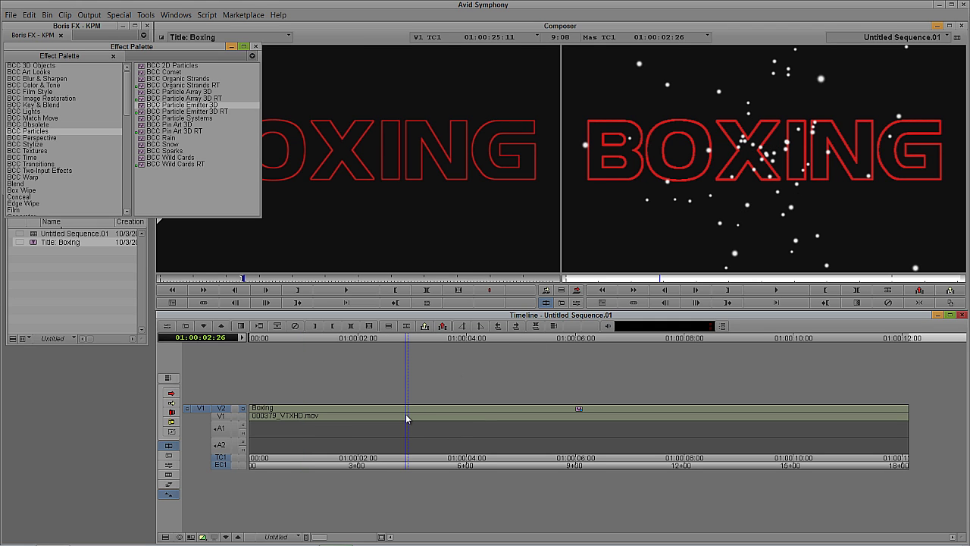
key(ctrl+8)
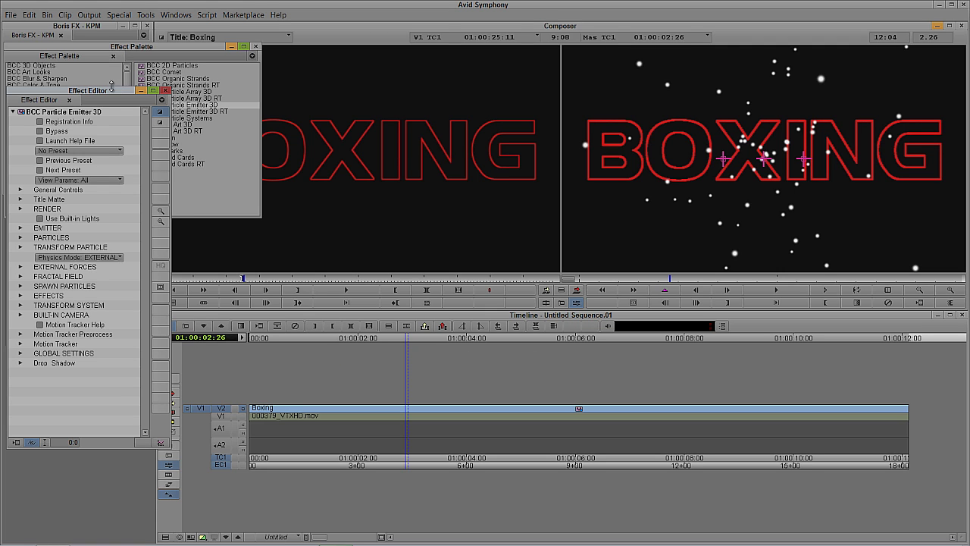
drag(111, 86, 173, 81)
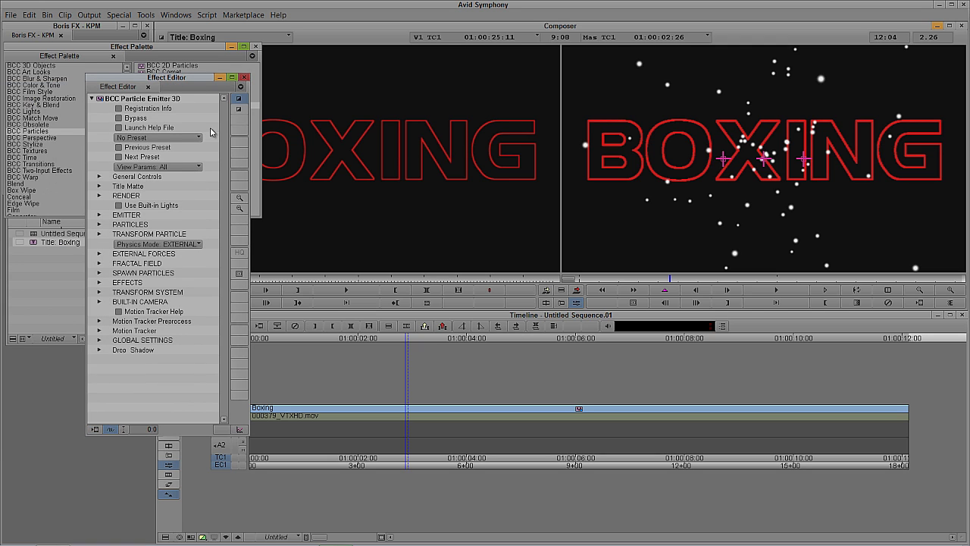
click(99, 187)
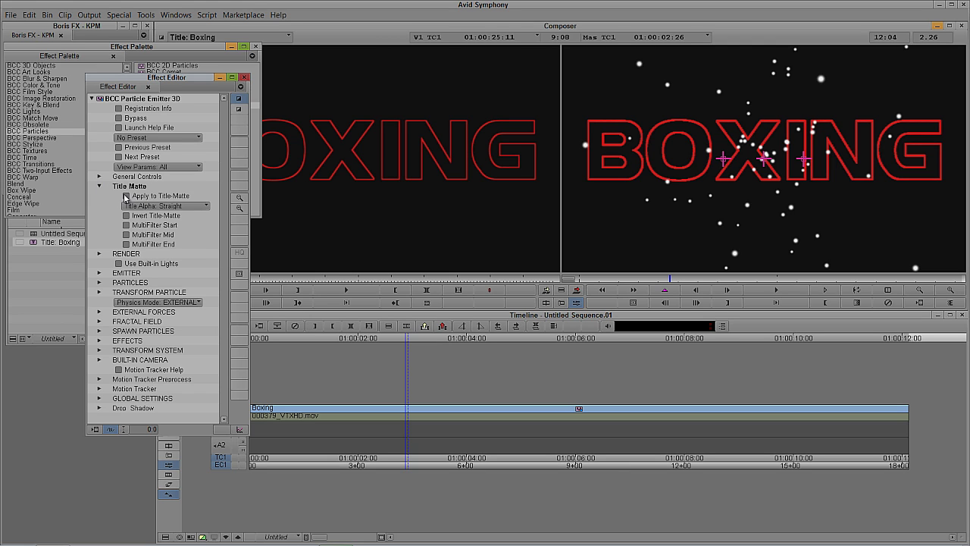
click(126, 196)
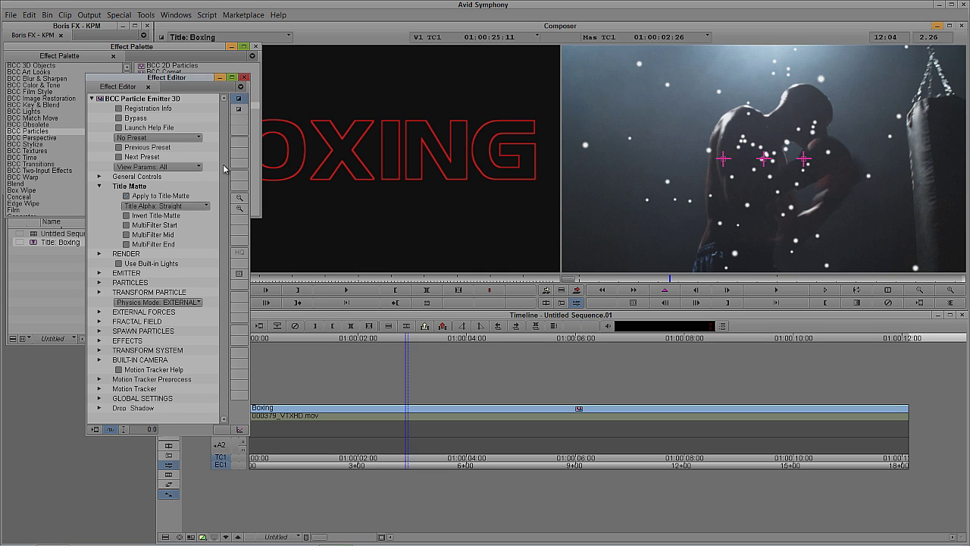
Set the emitter's Birthrate to 2000 in the EMITTER parameters
click(99, 273)
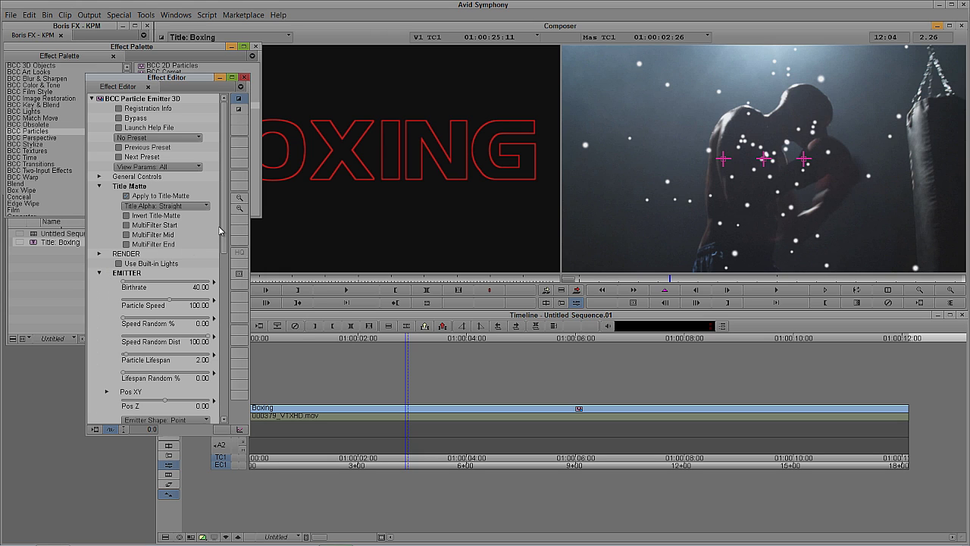
drag(222, 224, 223, 240)
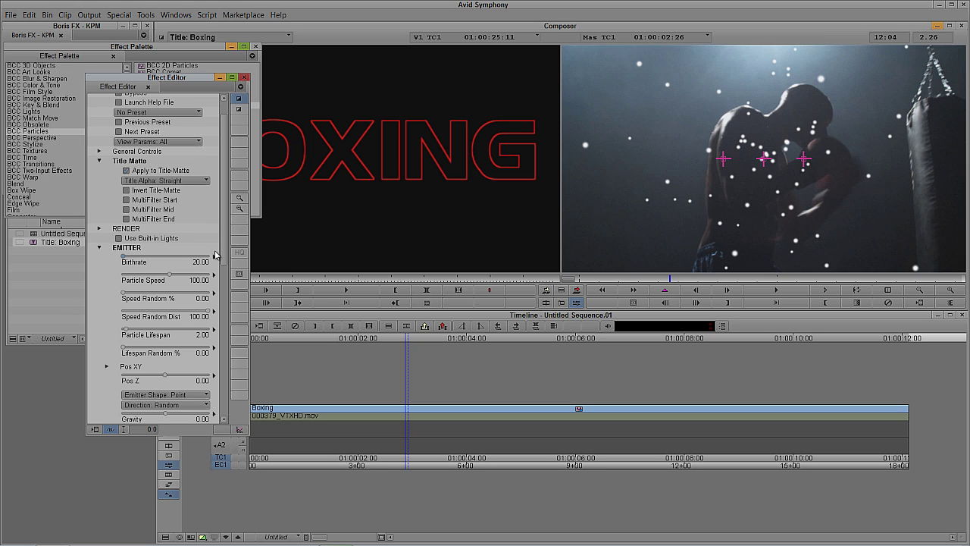
text(2000)
key(Return)
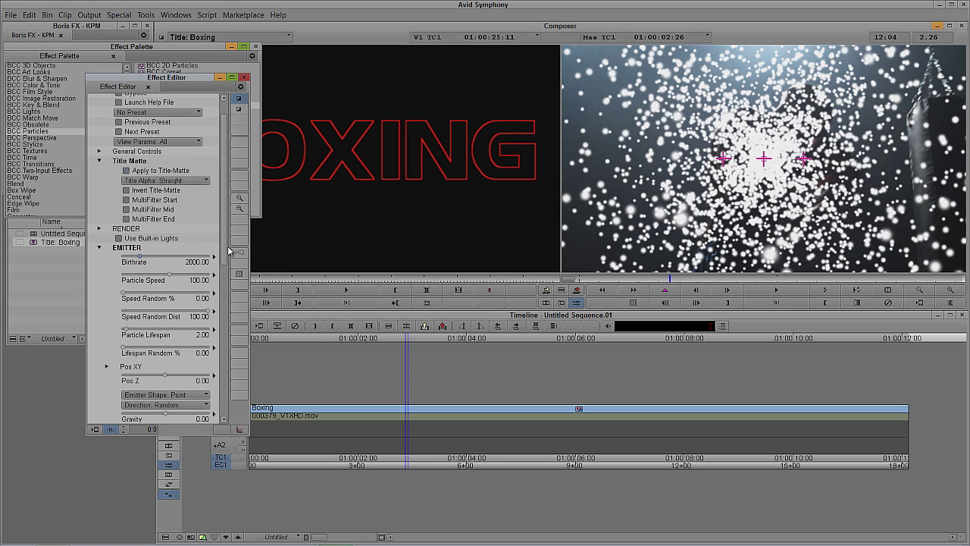
Set the Emitter Shape to Layer Map and the Emitter Layer to Filter Layer
drag(225, 253, 230, 295)
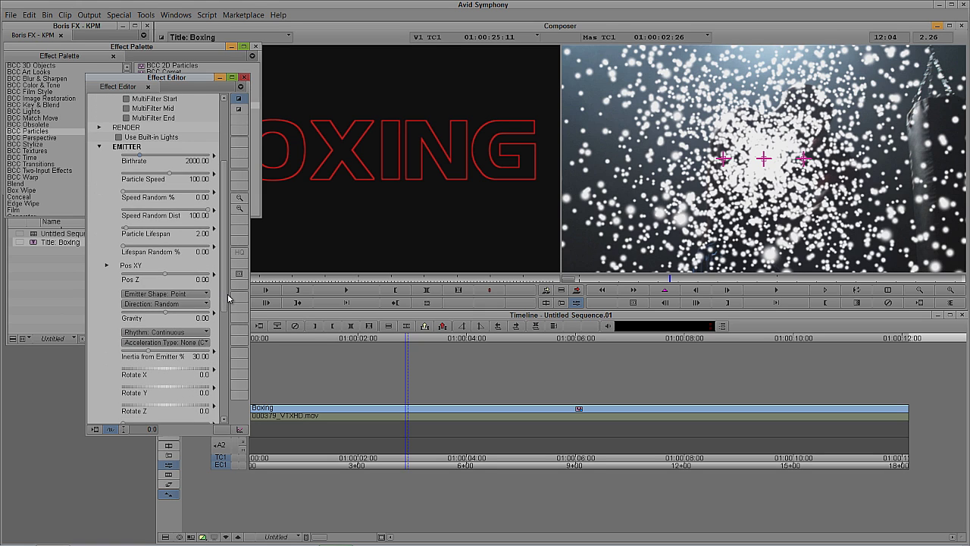
click(176, 294)
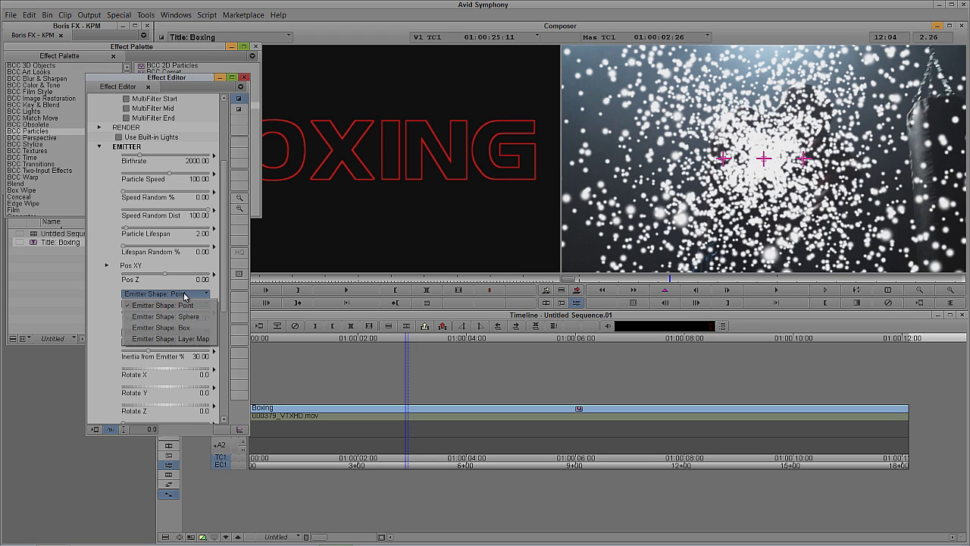
click(201, 339)
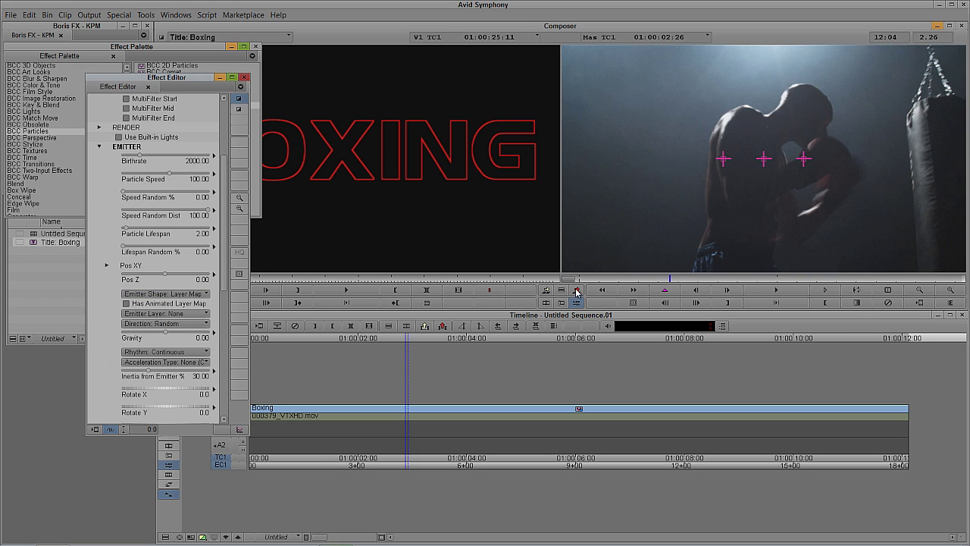
click(198, 315)
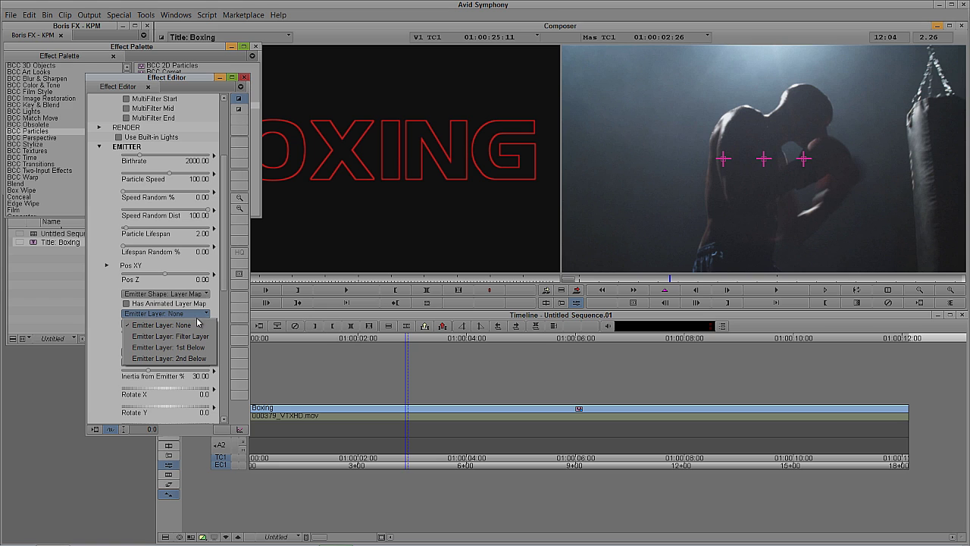
click(197, 337)
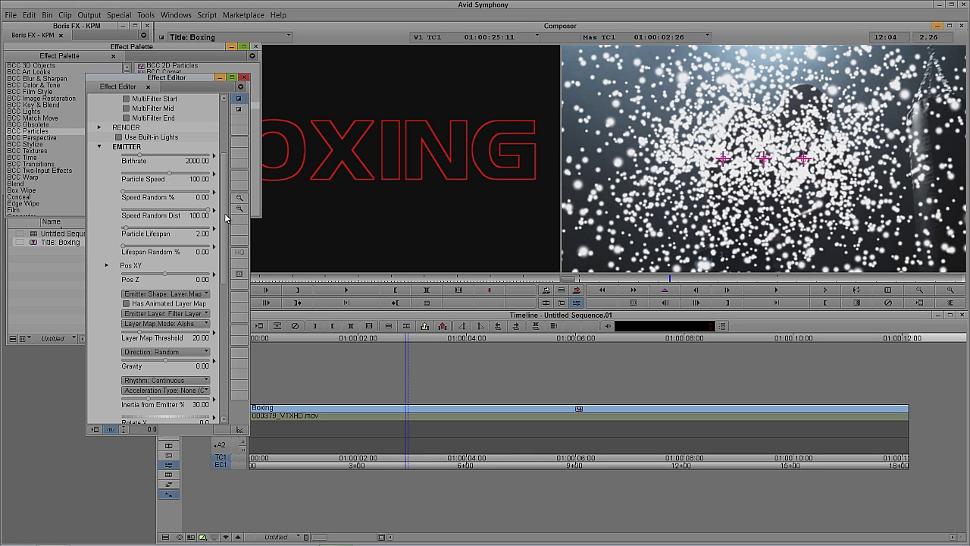
Use the Sparkle 4 Pointed Flare Ring image collection for the particles, with Size Random and Opacity Random at 100%
drag(228, 216, 221, 310)
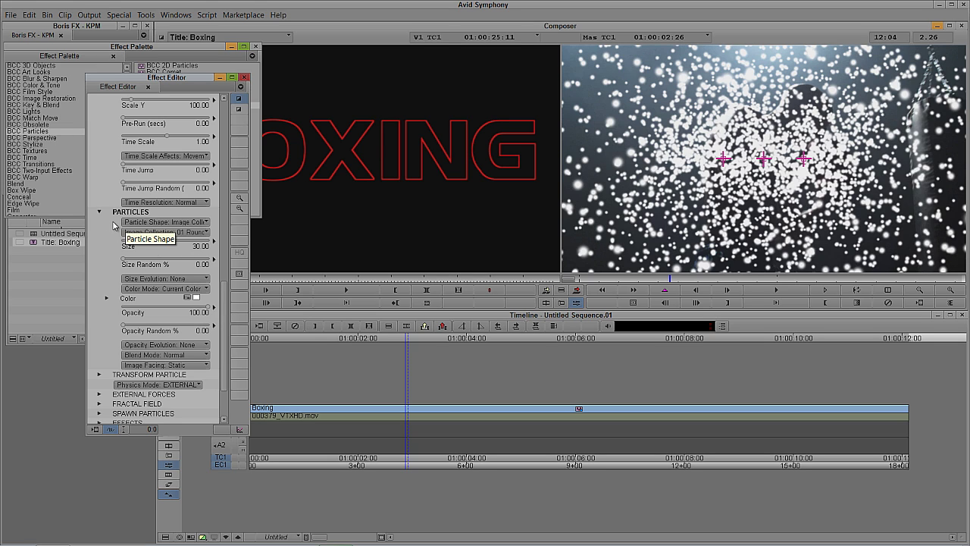
click(159, 222)
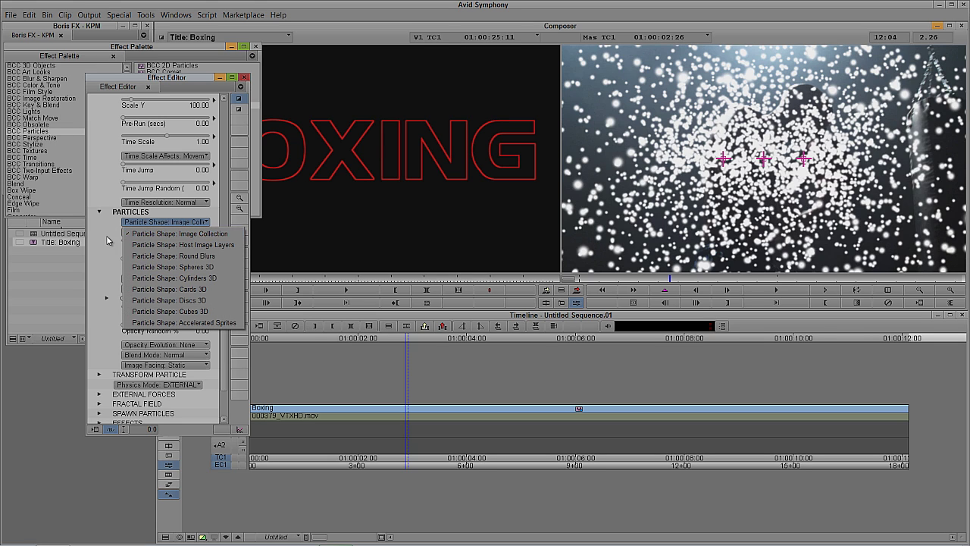
click(129, 243)
click(157, 233)
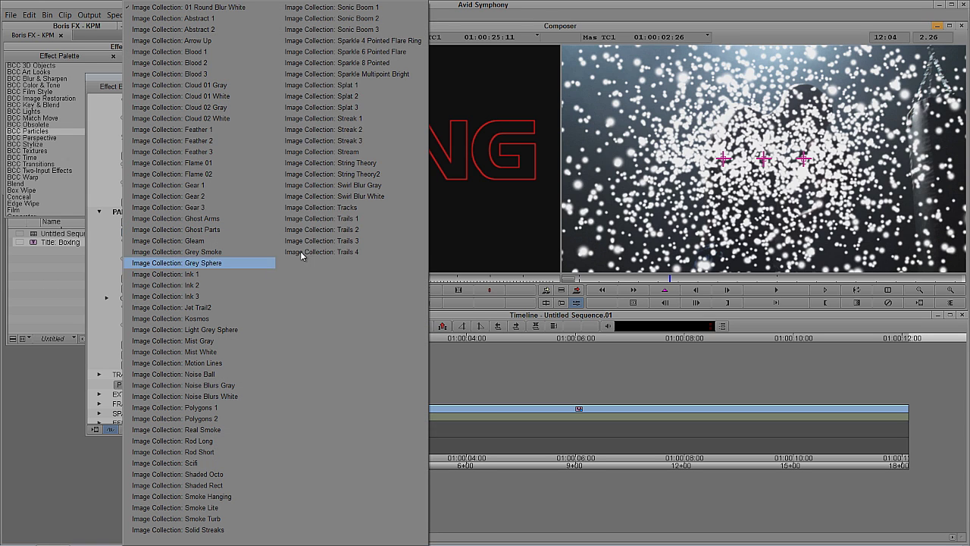
click(355, 42)
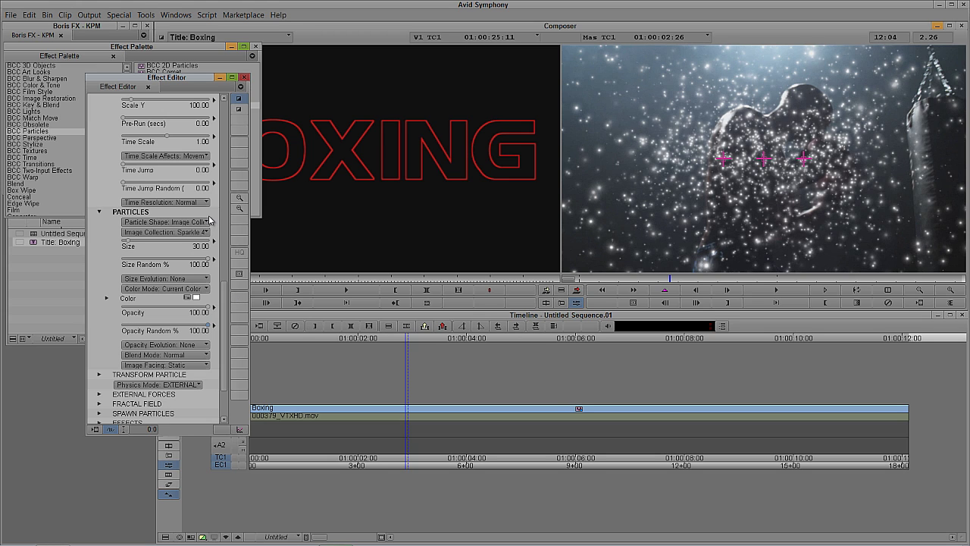
Set the emitter's Particle Speed to 2 and its Direction to Forward
drag(225, 294, 231, 152)
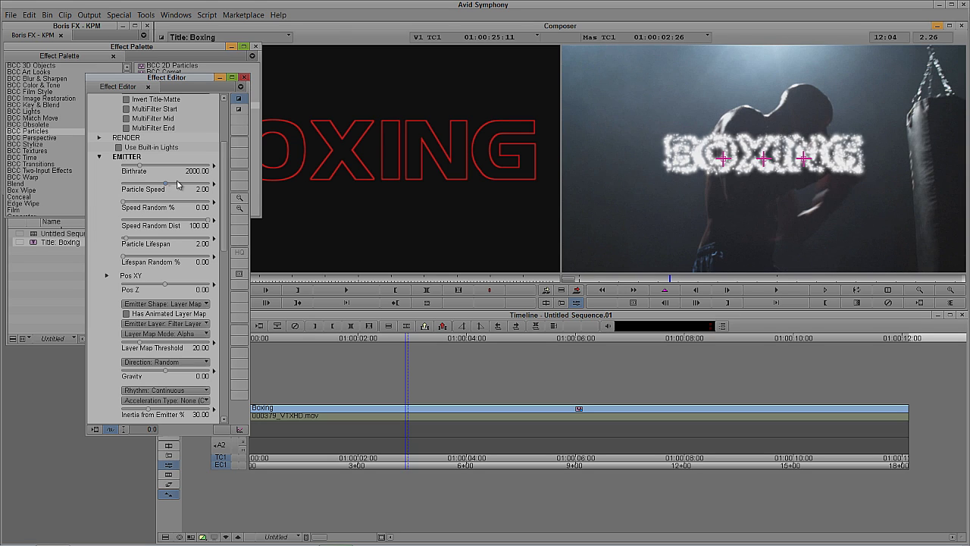
drag(223, 181, 225, 217)
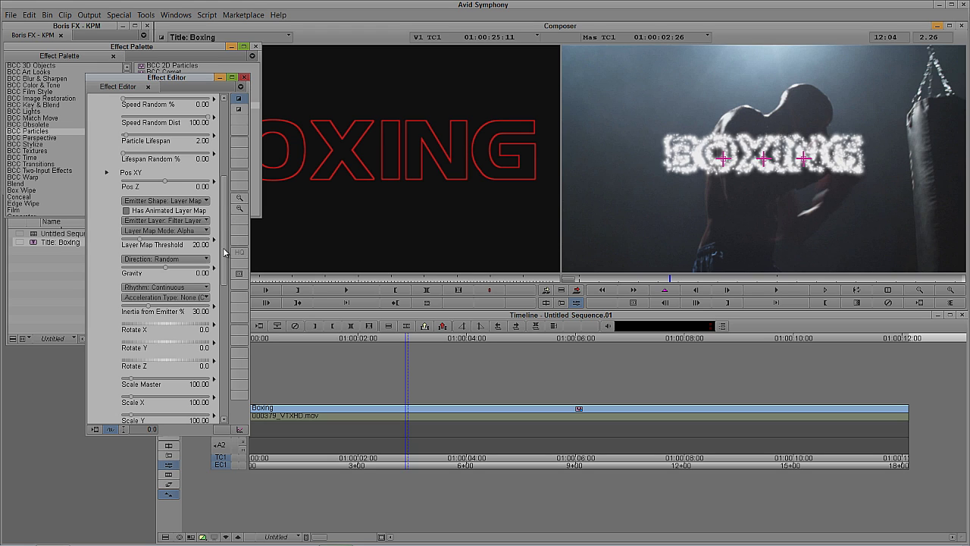
click(182, 259)
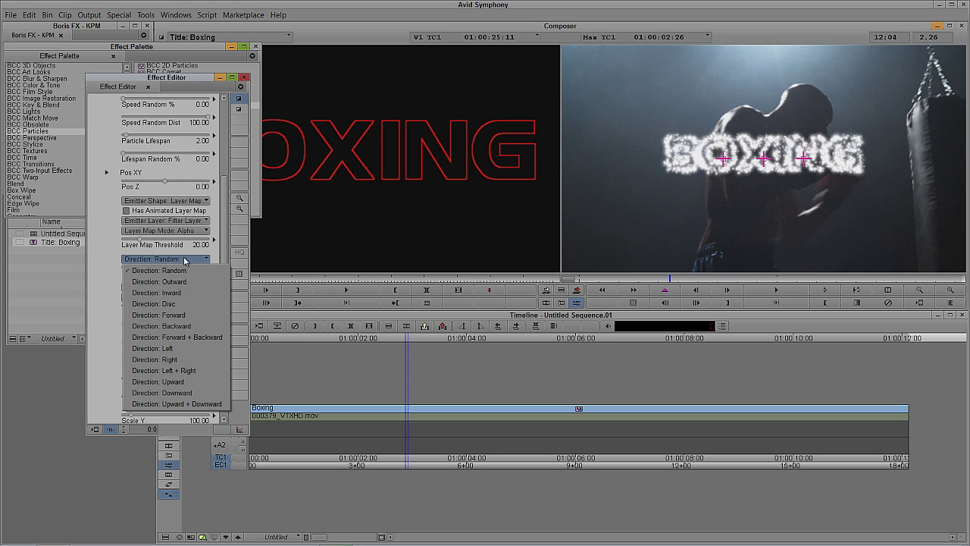
click(186, 315)
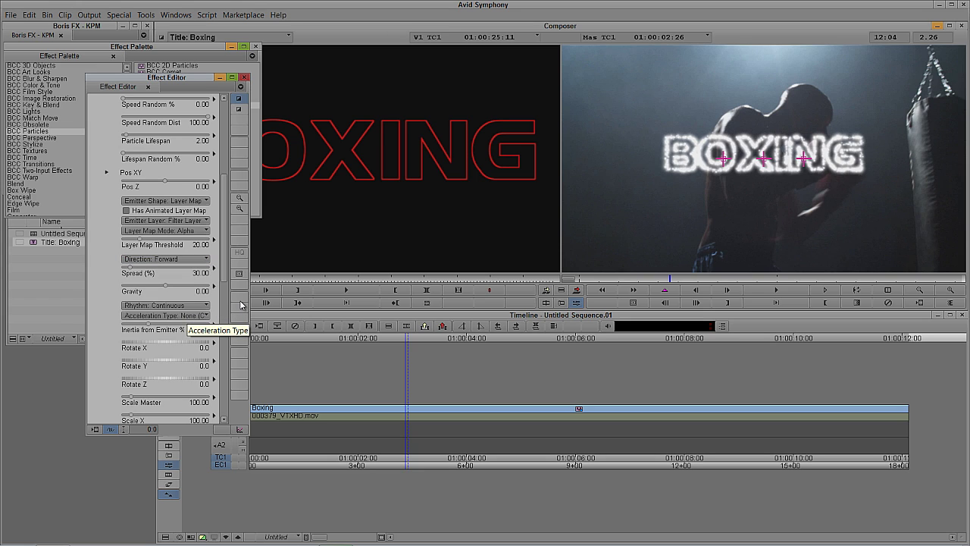
Set the emitter's Acceleration Type to Explosive
click(183, 316)
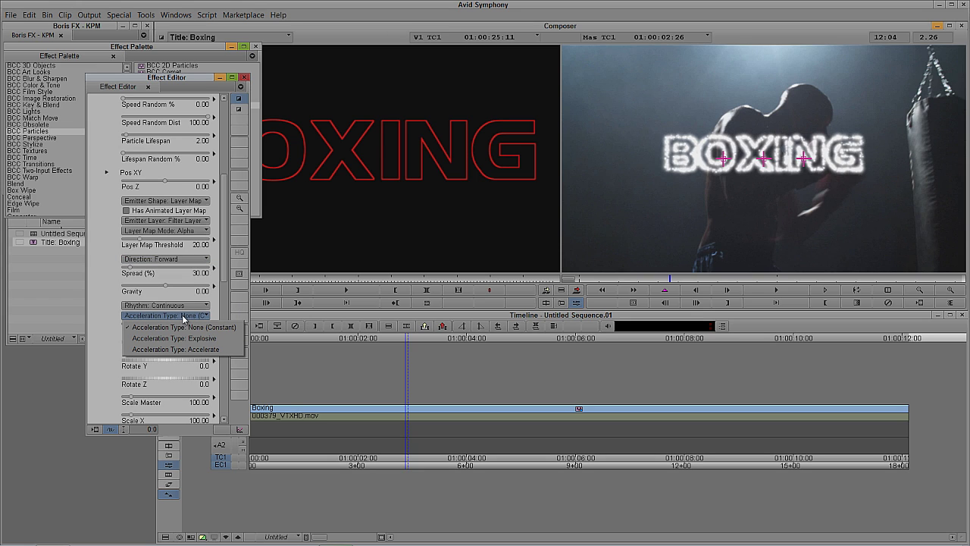
click(189, 338)
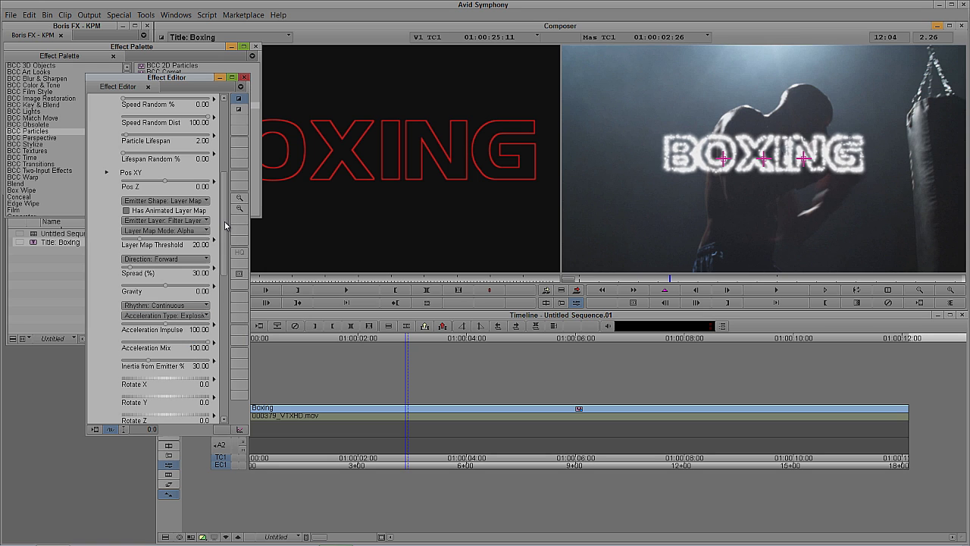
drag(225, 225, 226, 257)
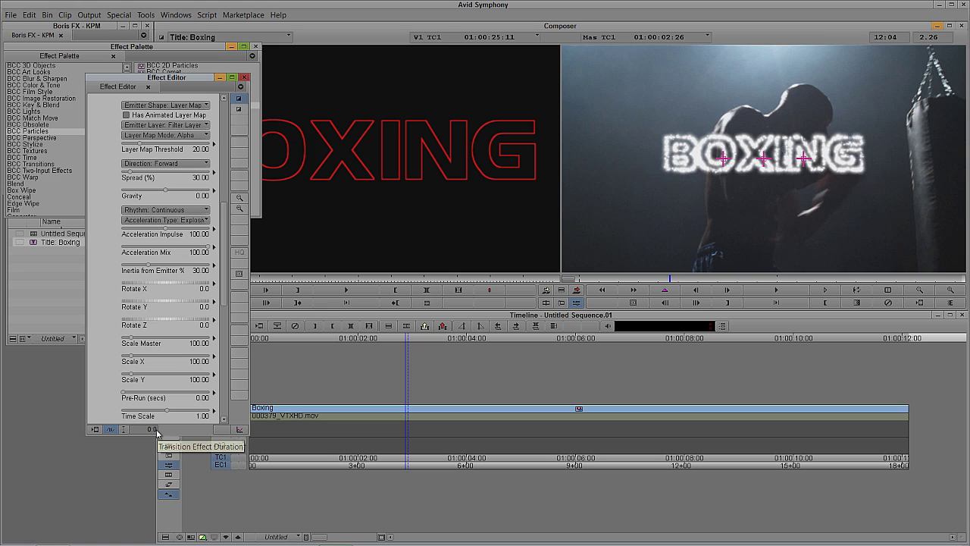
Display the safe-area grid over the preview and set the emitter's Scale Master to 150
click(239, 274)
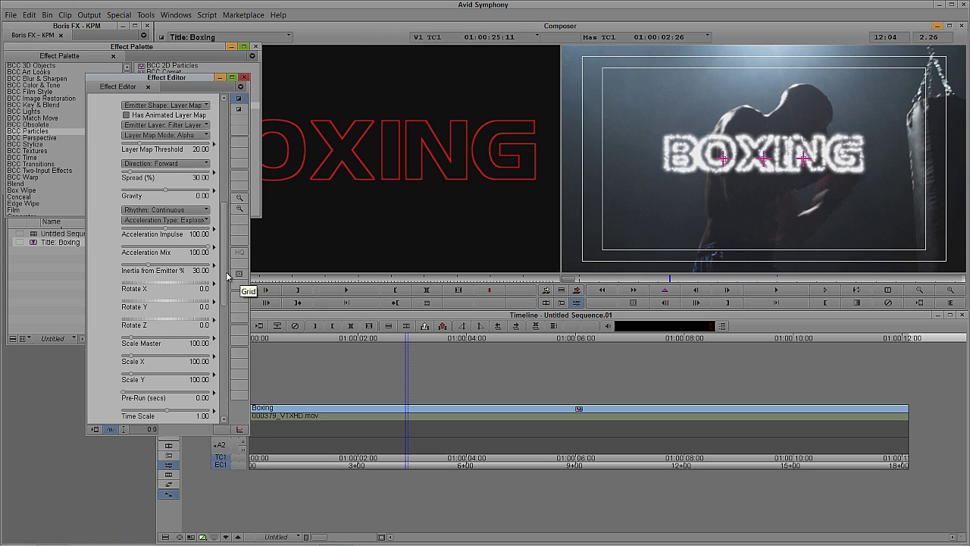
scroll(204, 288, down, 3)
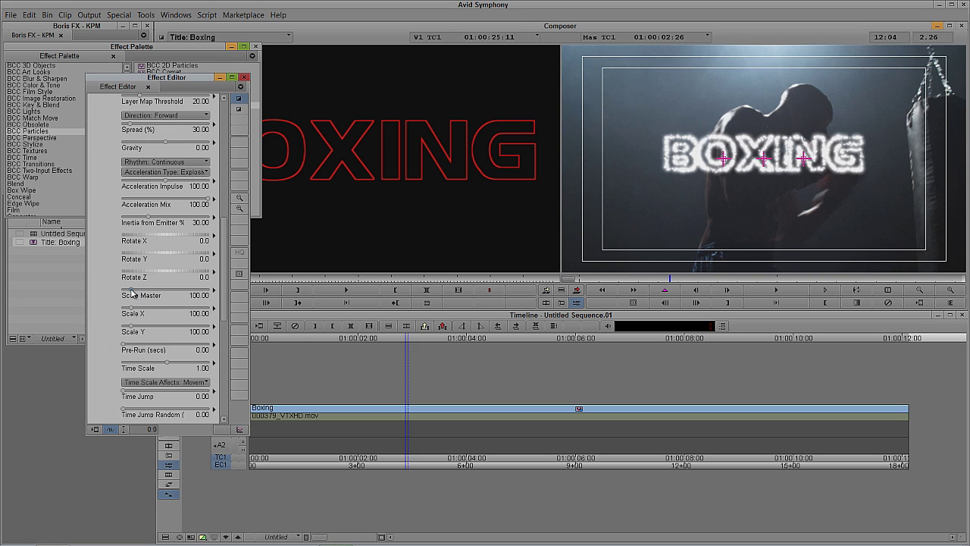
text(150)
key(Return)
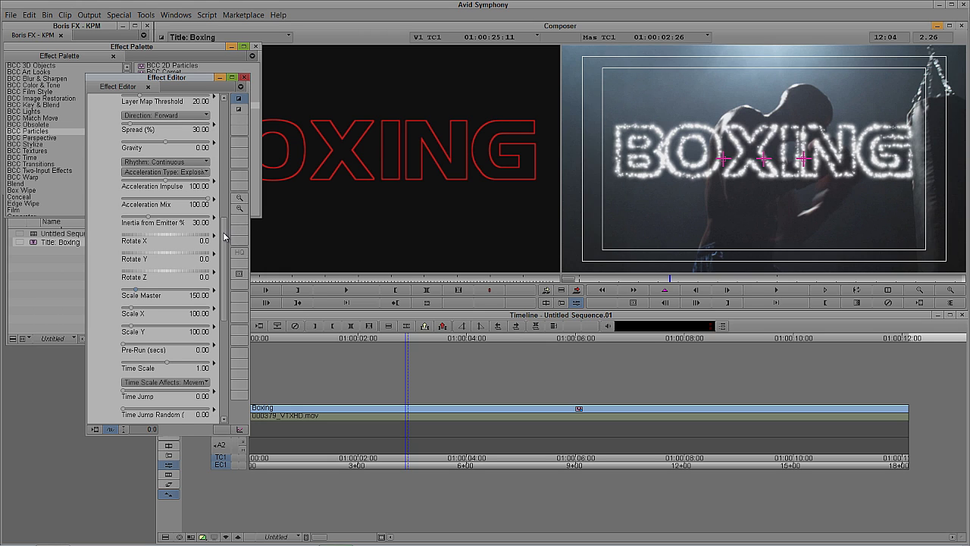
Color the particles light blue and set their Blend Mode to Add
scroll(231, 237, down, 6)
scroll(238, 308, down, 2)
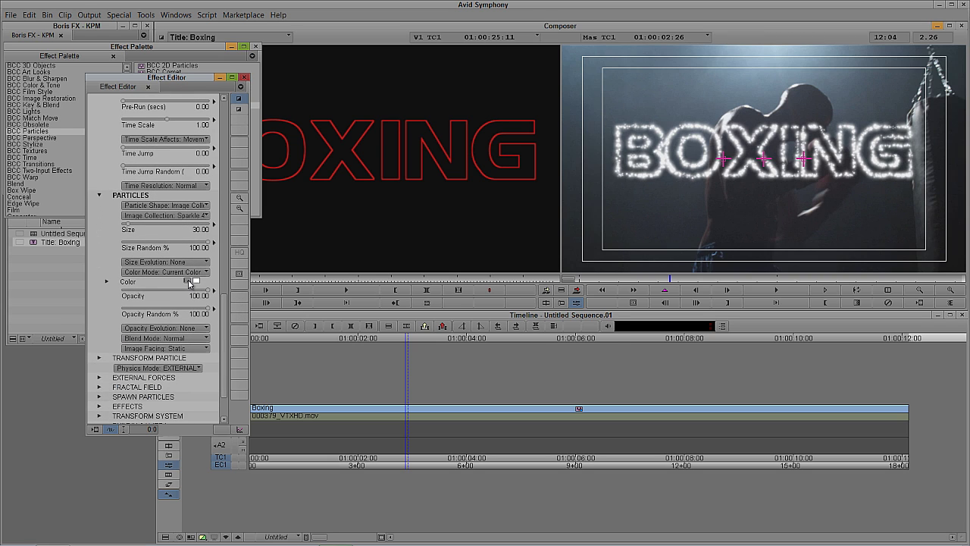
click(191, 282)
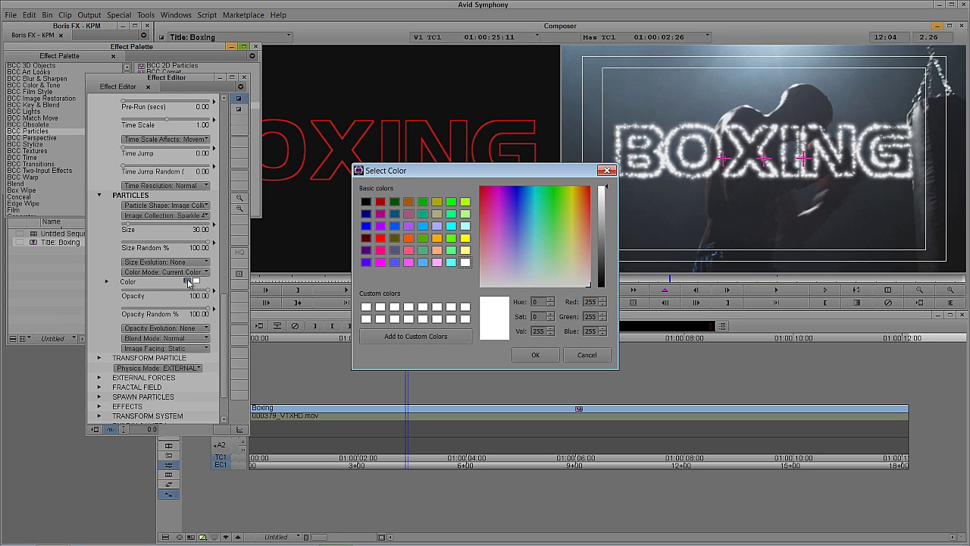
click(535, 355)
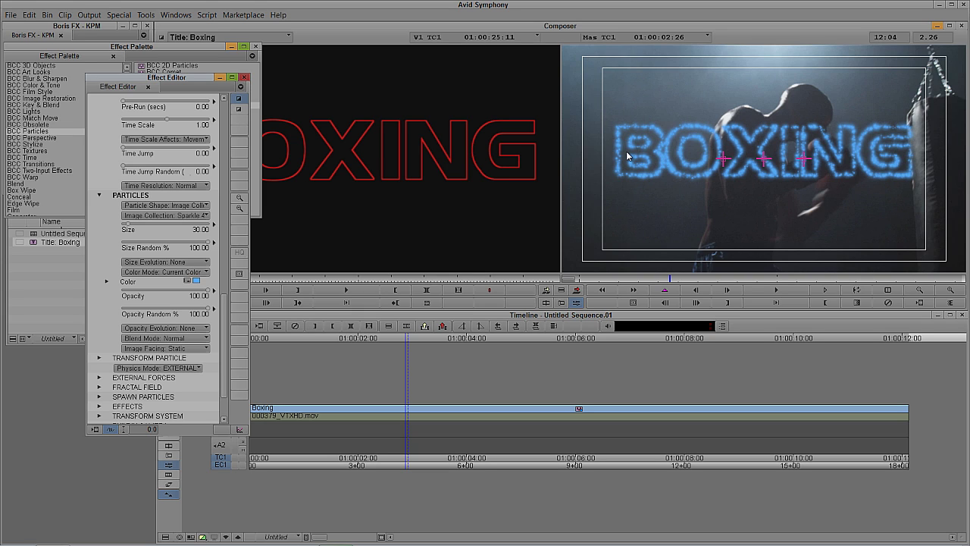
click(189, 339)
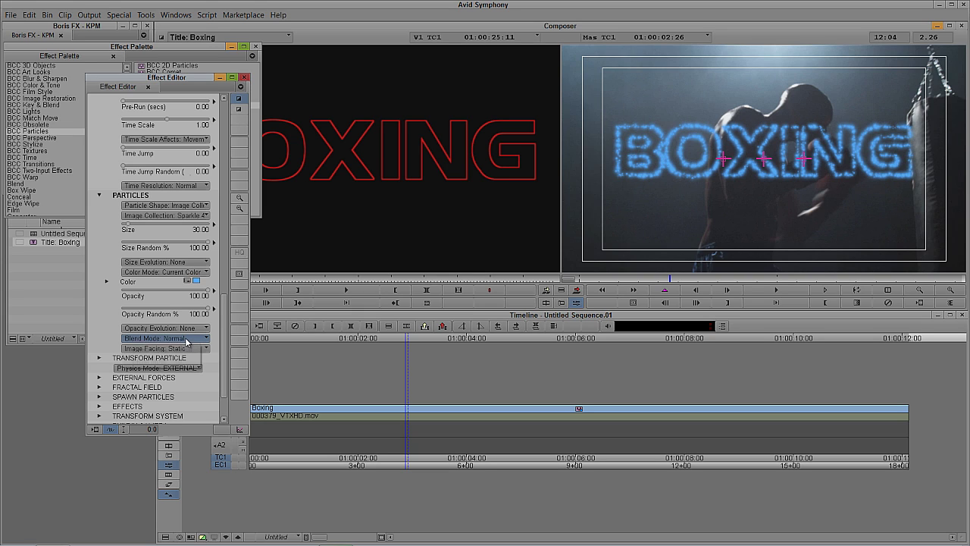
click(185, 361)
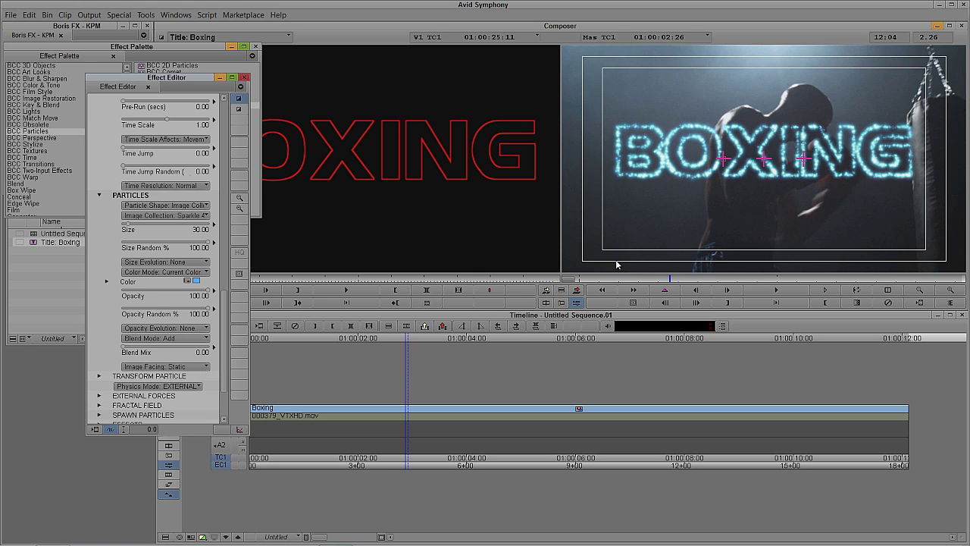
Scrub the clip and go through its opening frame by frame to examine how the particles build up the title
click(700, 282)
click(705, 281)
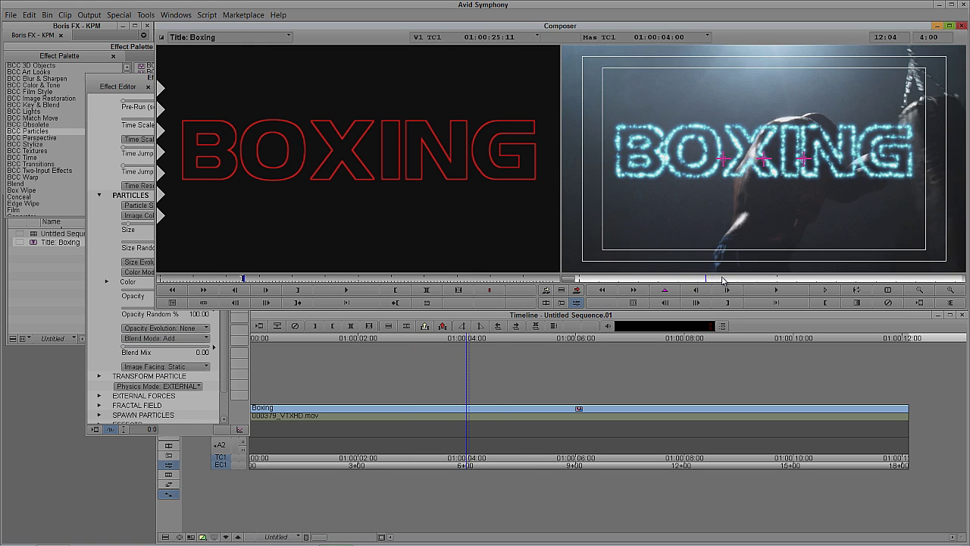
drag(723, 280, 574, 282)
click(576, 302)
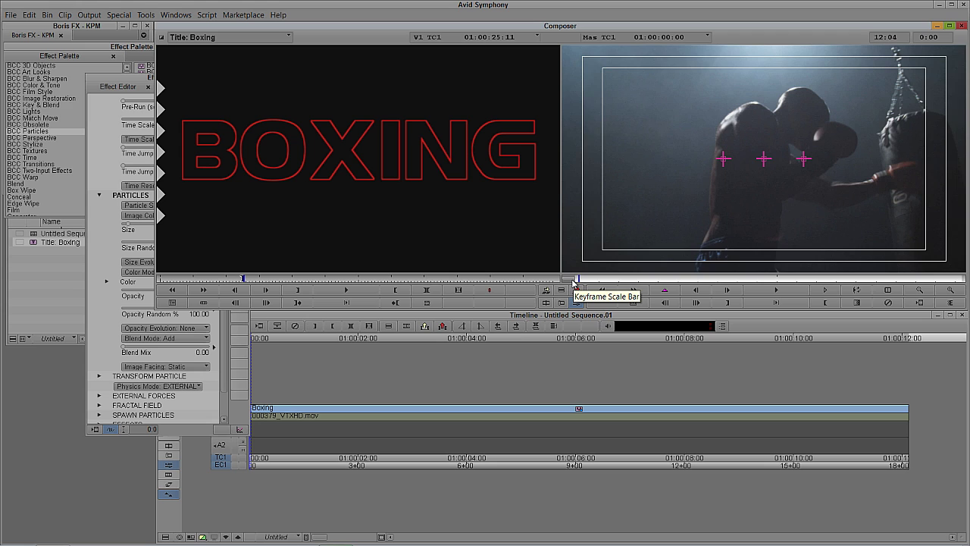
click(726, 290)
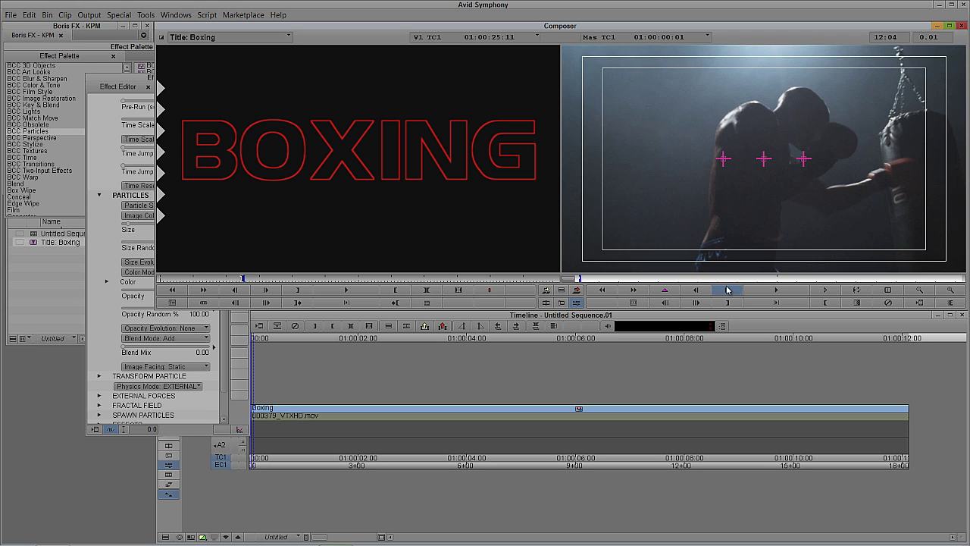
click(726, 290)
click(726, 290)
click(726, 290)
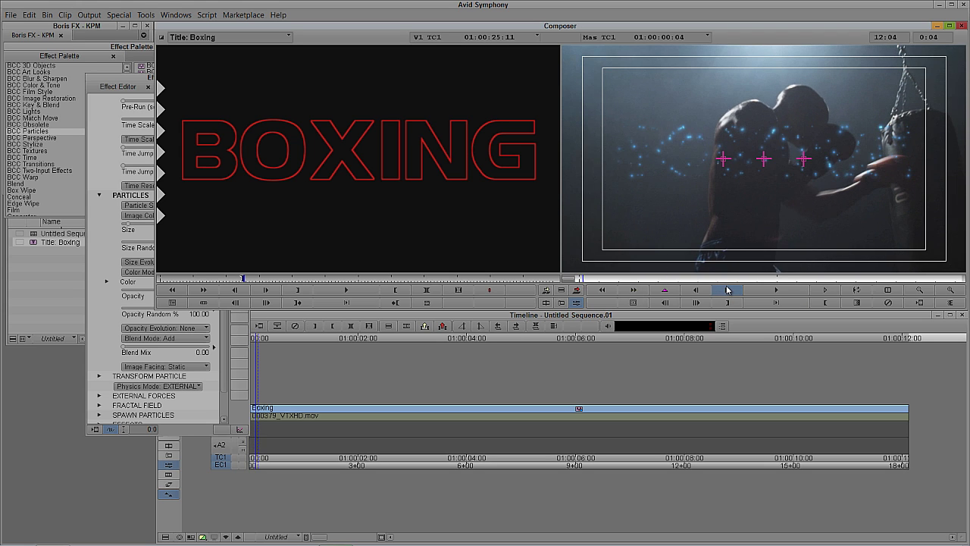
click(726, 290)
click(727, 290)
click(726, 290)
click(727, 291)
click(727, 290)
click(727, 290)
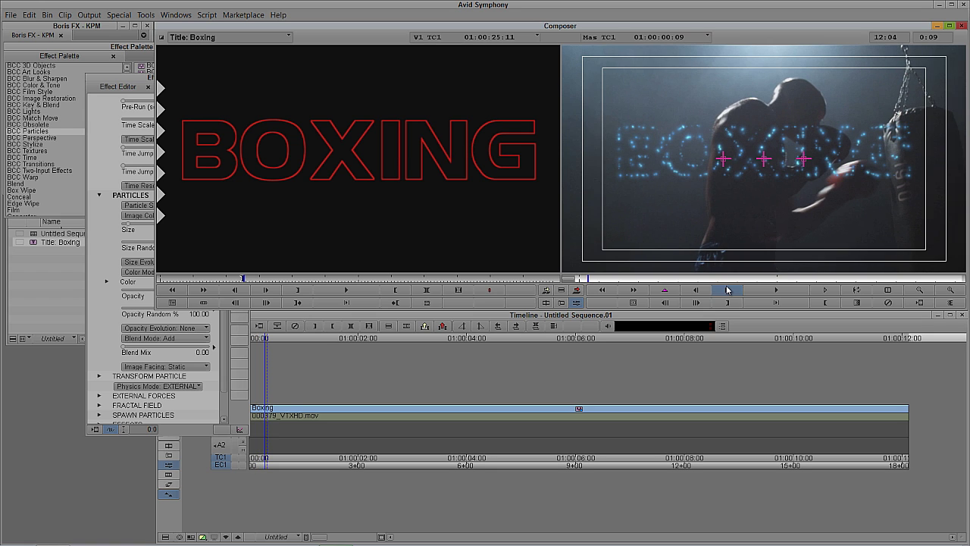
click(727, 291)
click(726, 290)
click(727, 290)
click(727, 290)
click(726, 291)
click(726, 290)
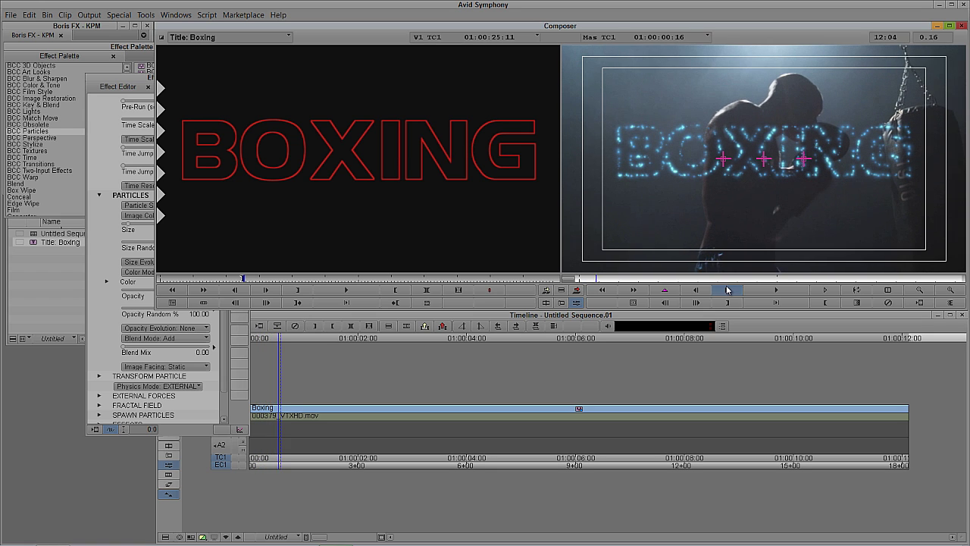
click(726, 290)
click(726, 290)
click(726, 290)
click(726, 290)
click(726, 290)
drag(680, 284, 767, 278)
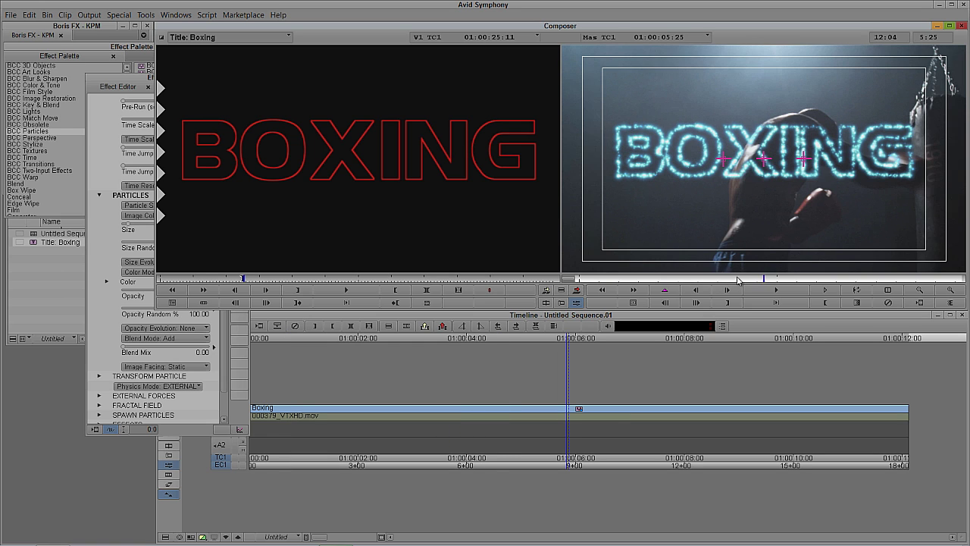
Show the effect's keyframe graphs and add a Scale Master keyframe at the start of the clip
click(590, 280)
click(579, 279)
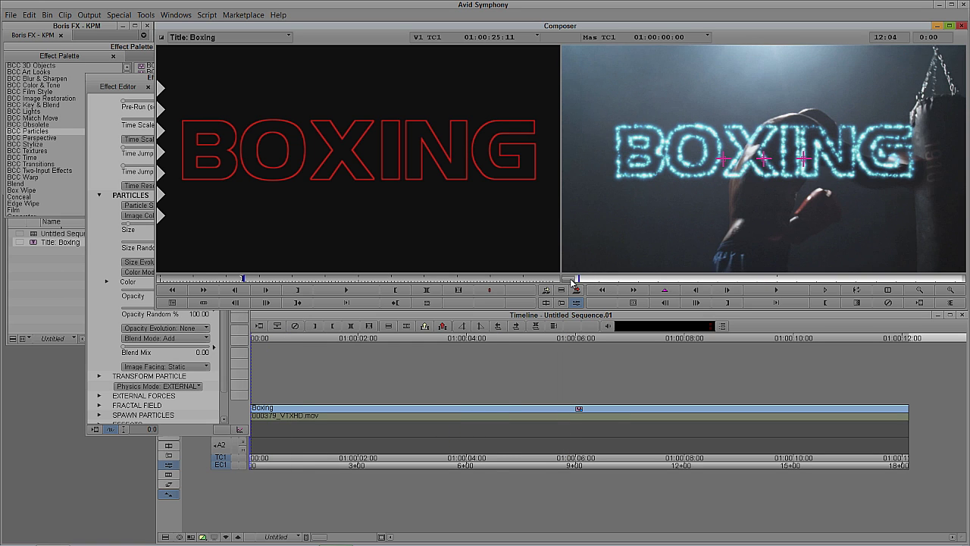
click(132, 80)
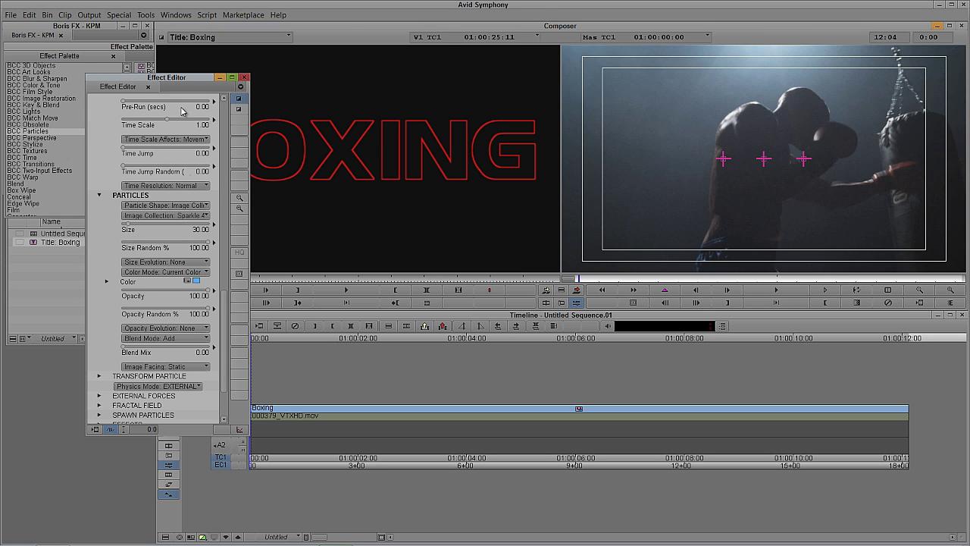
drag(226, 310, 226, 241)
click(240, 429)
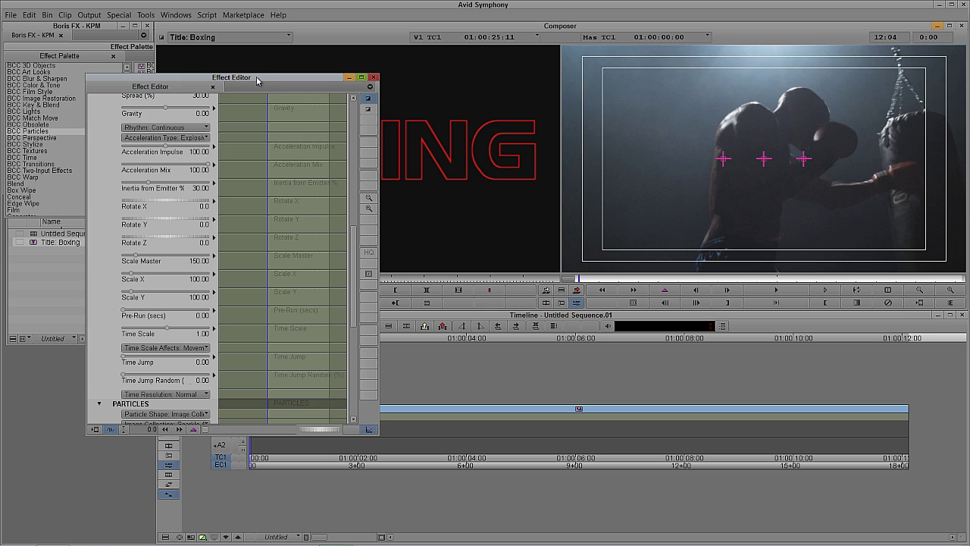
drag(260, 79, 221, 48)
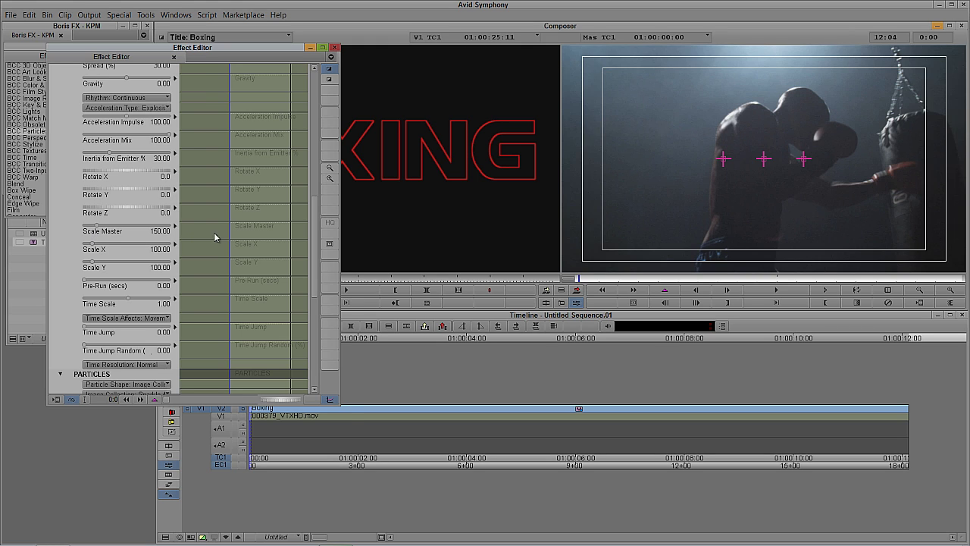
right_click(241, 226)
click(258, 232)
Add a Scale Master keyframe at the end of the clip and set its value to 165
click(534, 250)
key(End)
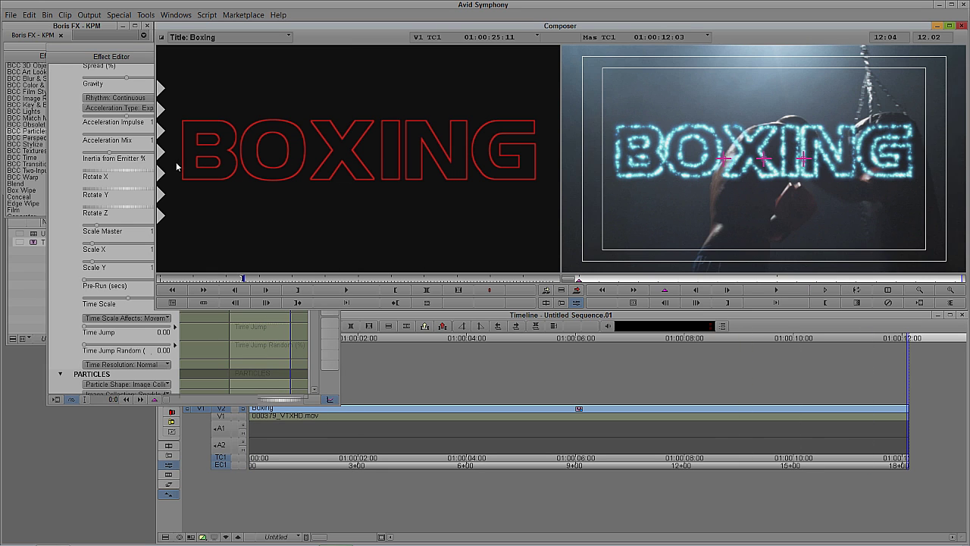
click(132, 53)
right_click(270, 234)
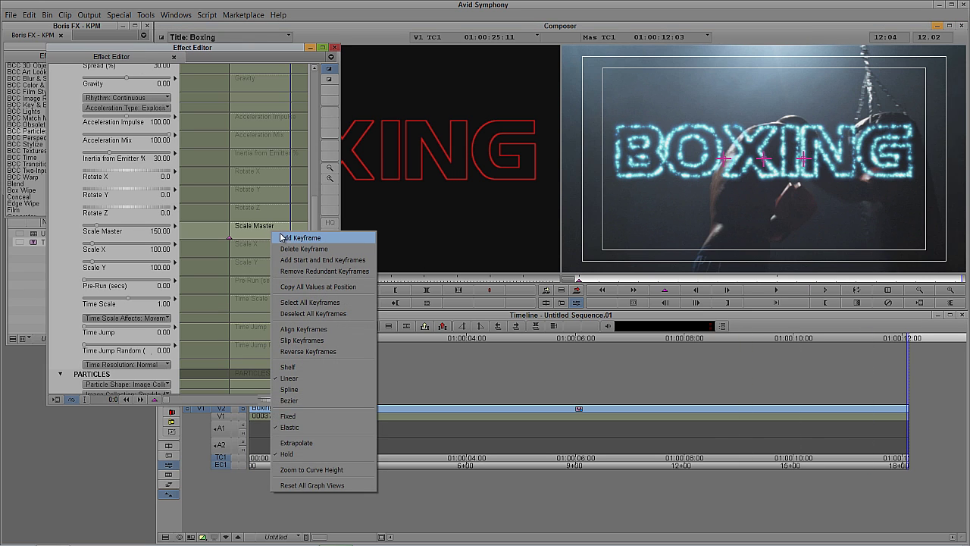
click(283, 238)
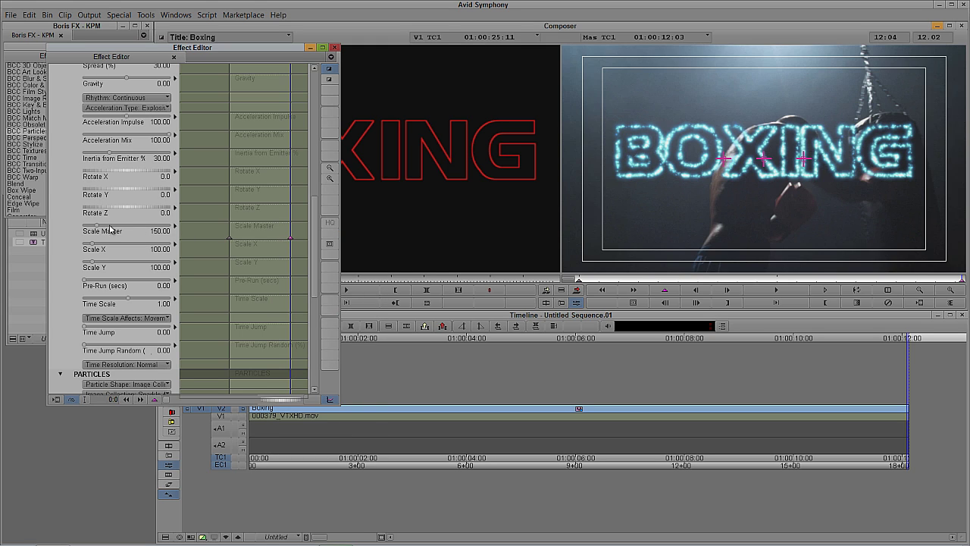
drag(98, 228, 83, 227)
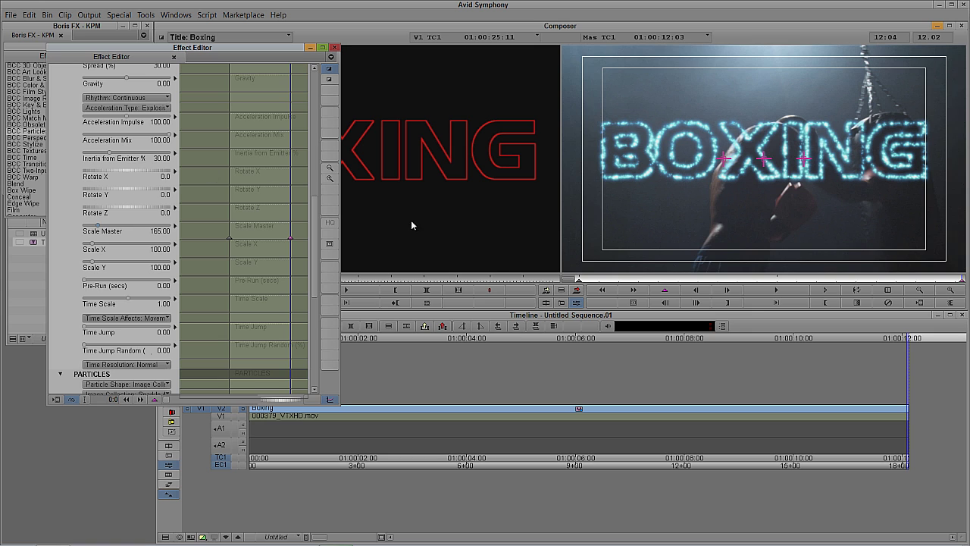
Preview the scale animation, then add a Particle Speed keyframe at 5:01 in the emitter's graph
click(683, 279)
drag(716, 282, 808, 278)
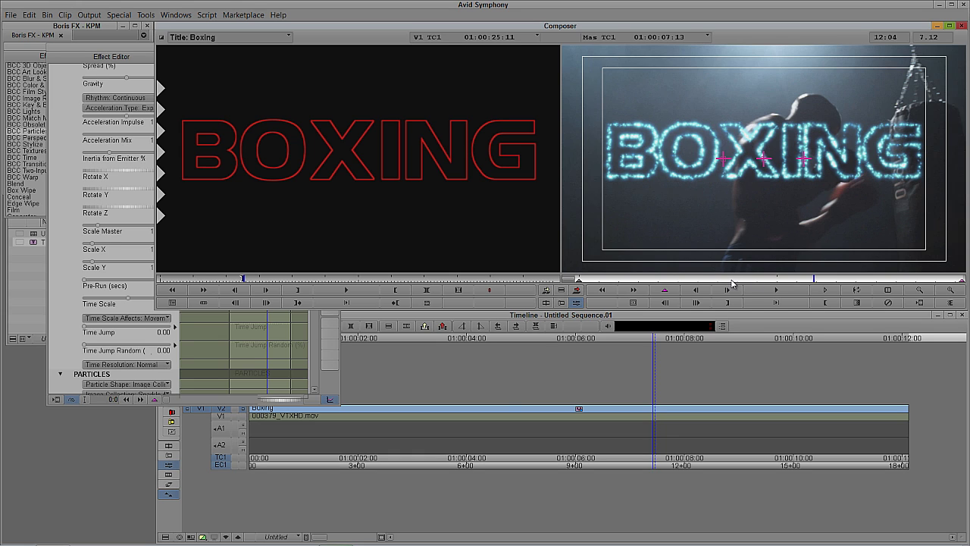
click(737, 279)
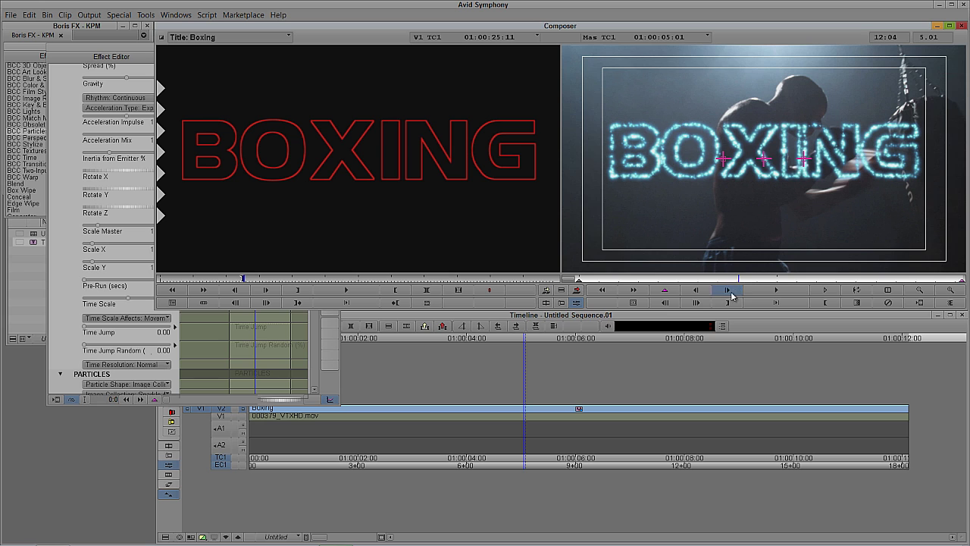
click(132, 51)
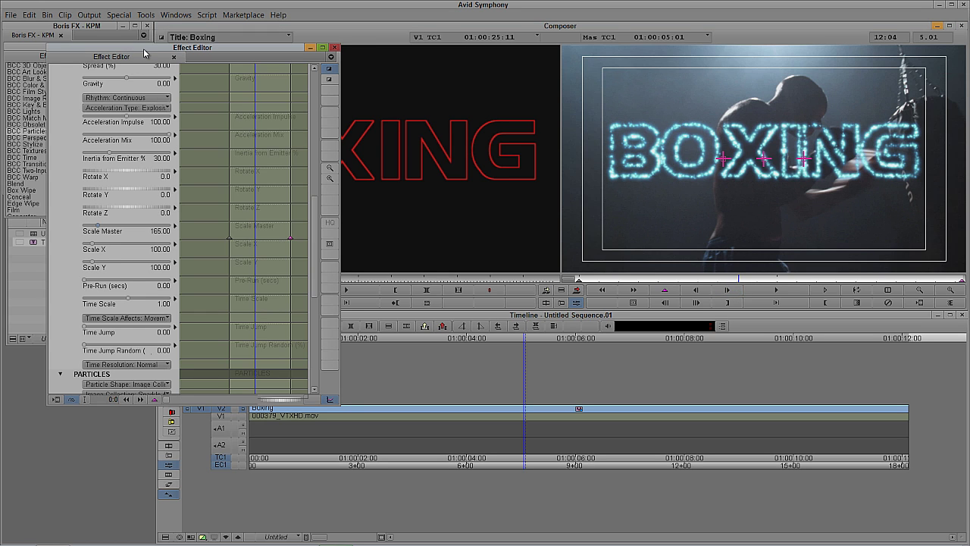
drag(144, 53, 136, 53)
drag(308, 225, 308, 138)
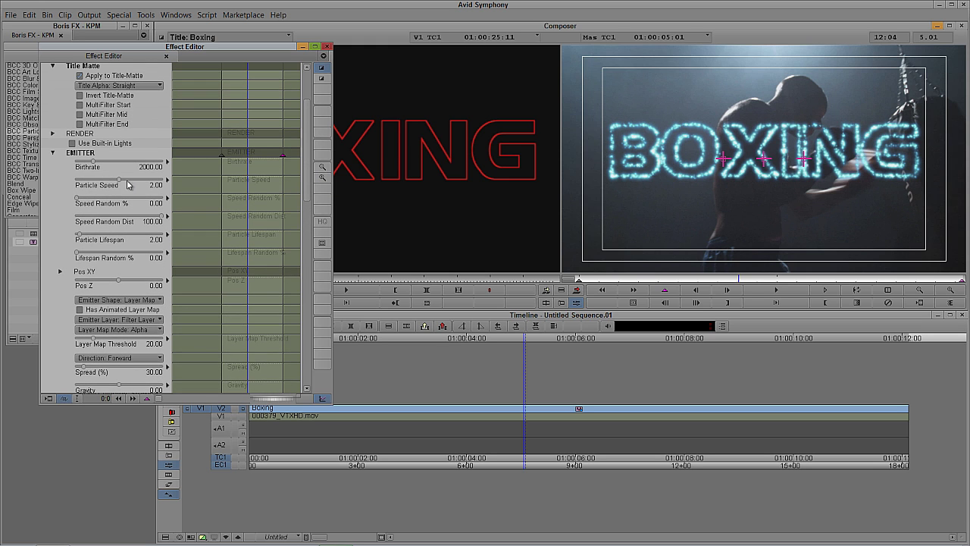
right_click(249, 185)
click(261, 191)
Add a second Particle Speed keyframe at 9:21 and set its value to 200
drag(857, 280, 888, 278)
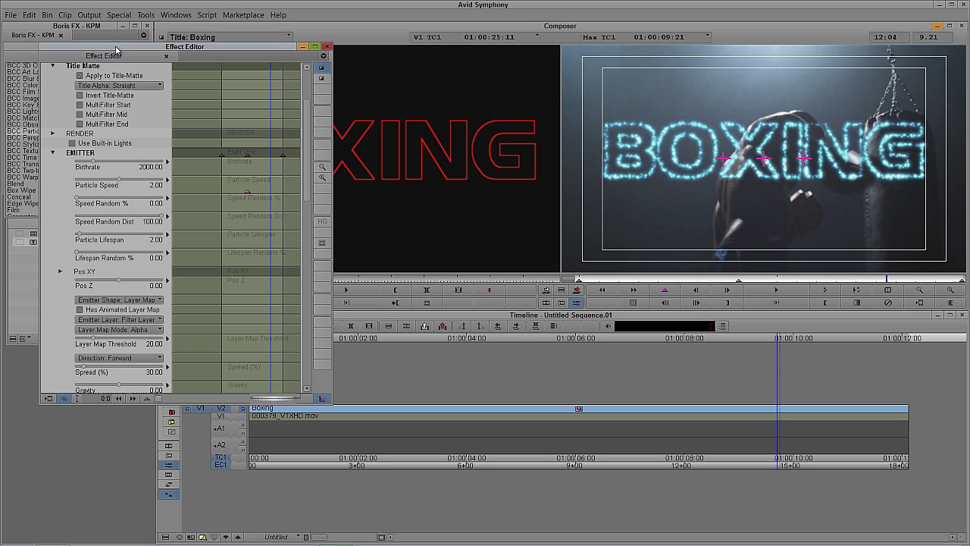
click(117, 53)
right_click(265, 190)
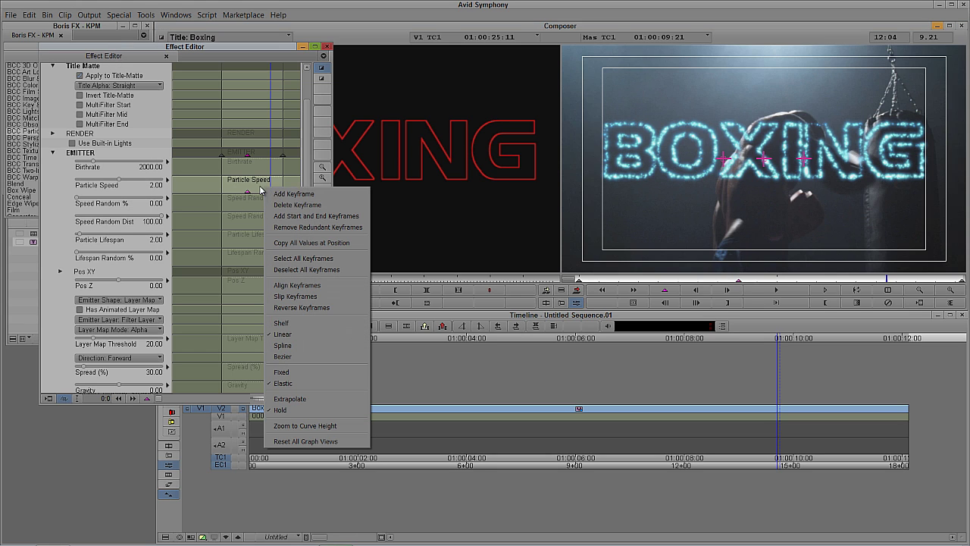
click(292, 194)
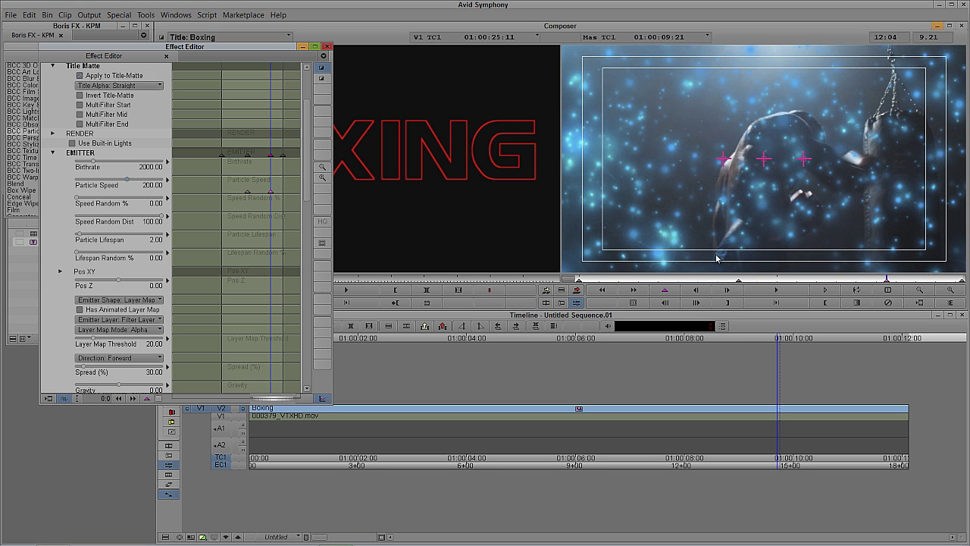
Scrub through the clip to review how the title grows and its particles disperse
click(698, 282)
key(j)
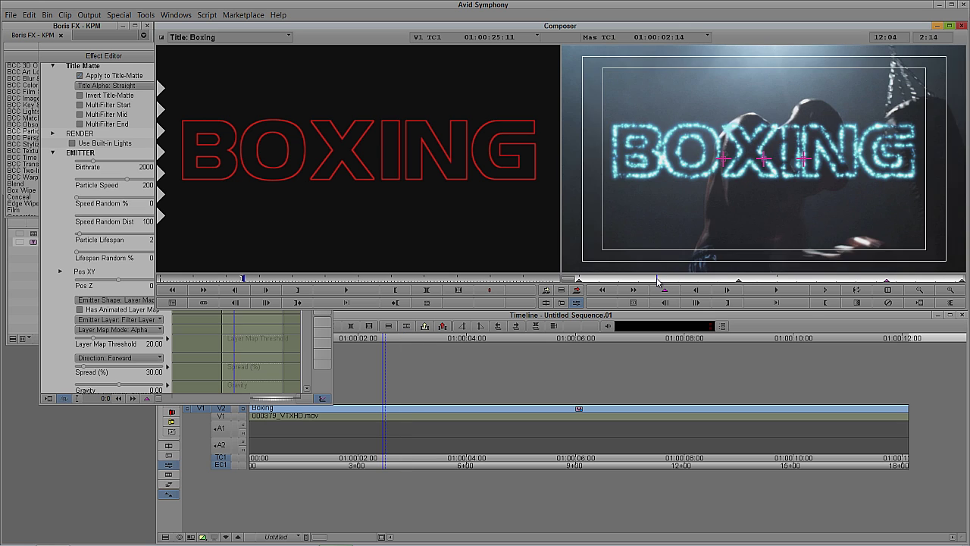
drag(699, 283, 945, 280)
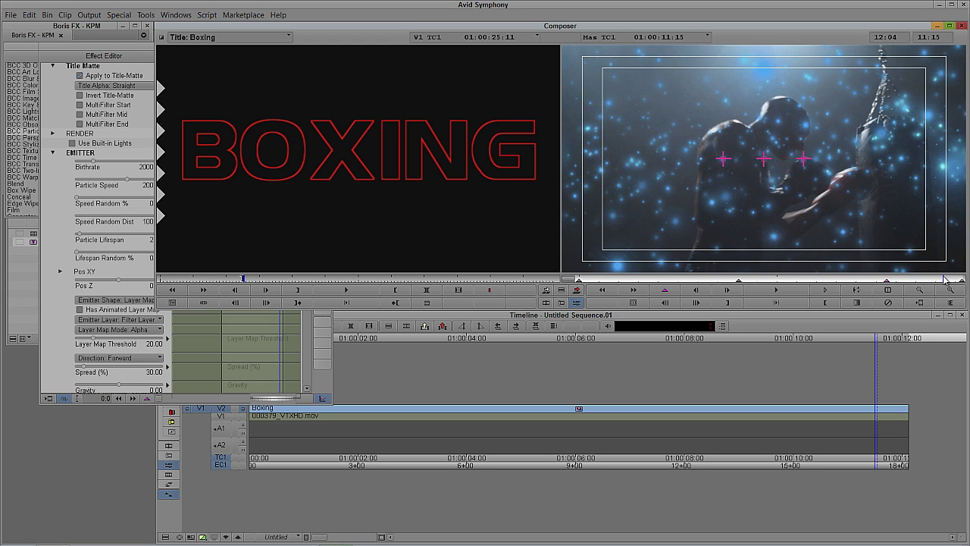
Add a Birthrate keyframe at 7:16 in the emitter's graph
click(792, 281)
drag(792, 281, 818, 280)
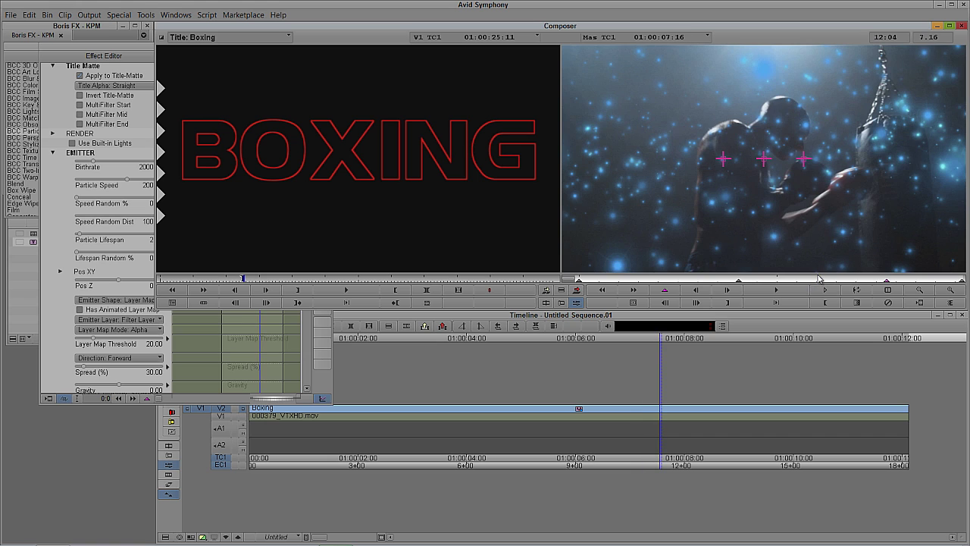
click(117, 55)
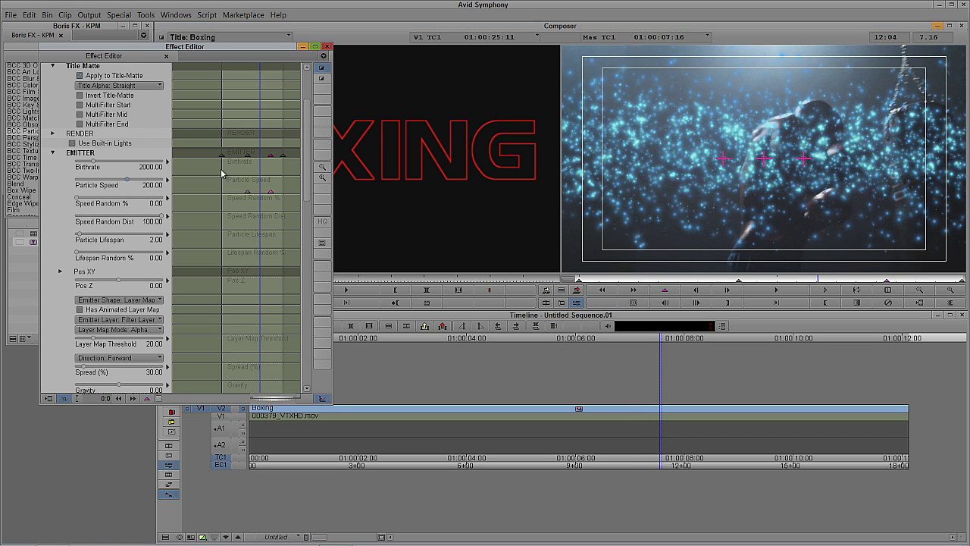
right_click(252, 165)
click(274, 169)
Add a second Birthrate keyframe one frame after the first, set its value to 0, and scrub through the particle cutoff
click(726, 290)
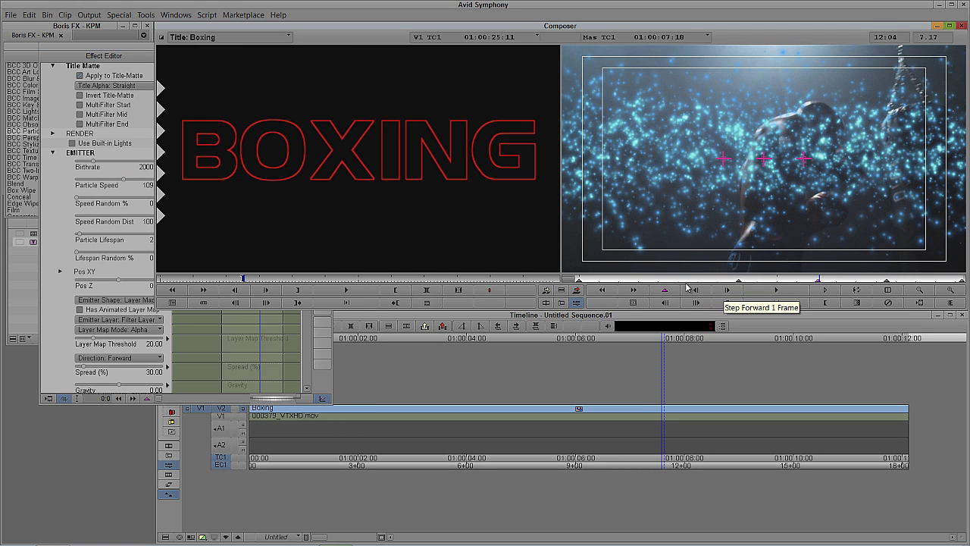
click(97, 55)
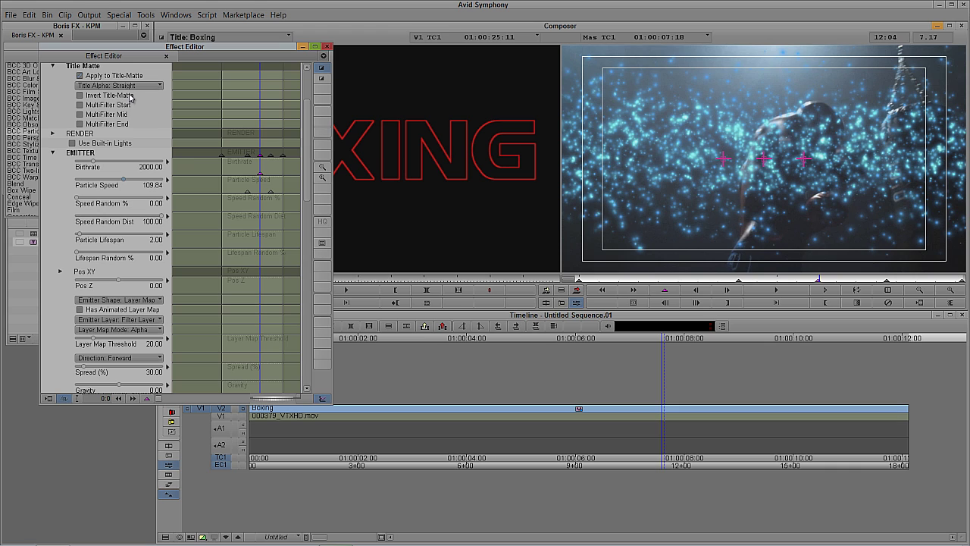
right_click(271, 172)
click(289, 178)
drag(827, 282, 926, 282)
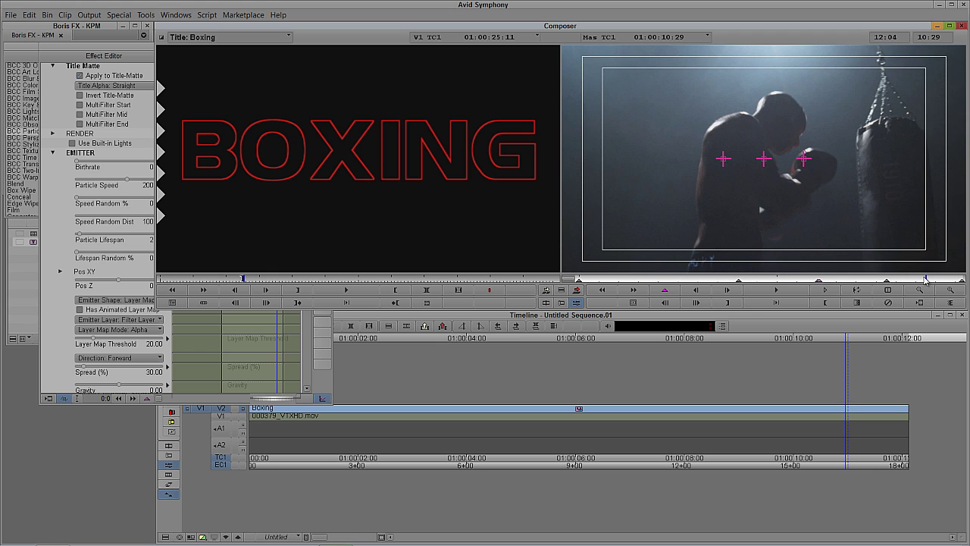
Add a Color keyframe for the particles at 5:01
click(739, 284)
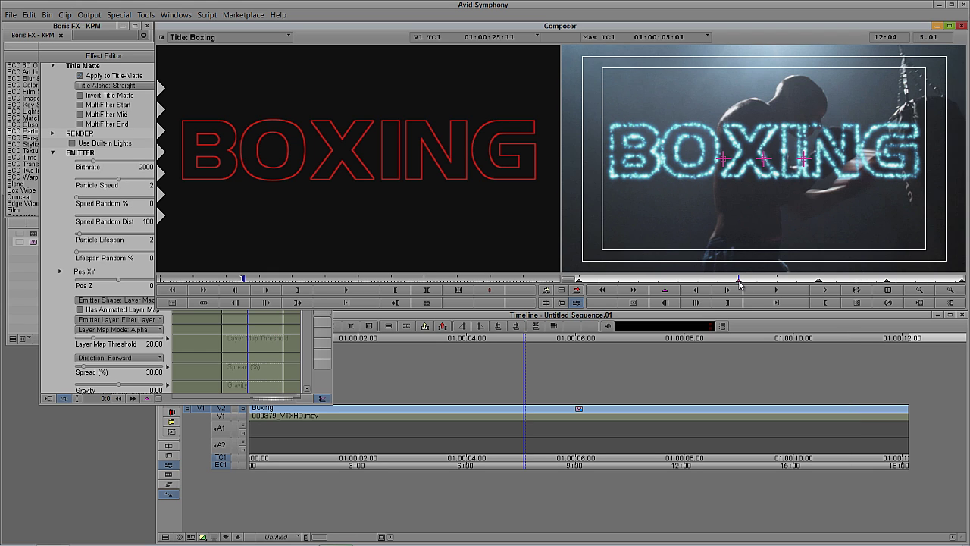
click(130, 51)
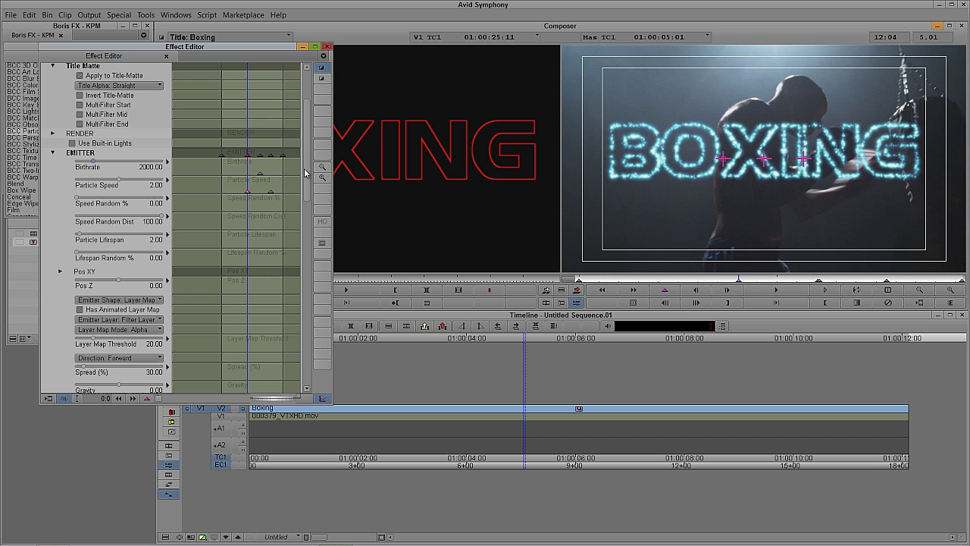
drag(305, 173, 296, 322)
right_click(237, 277)
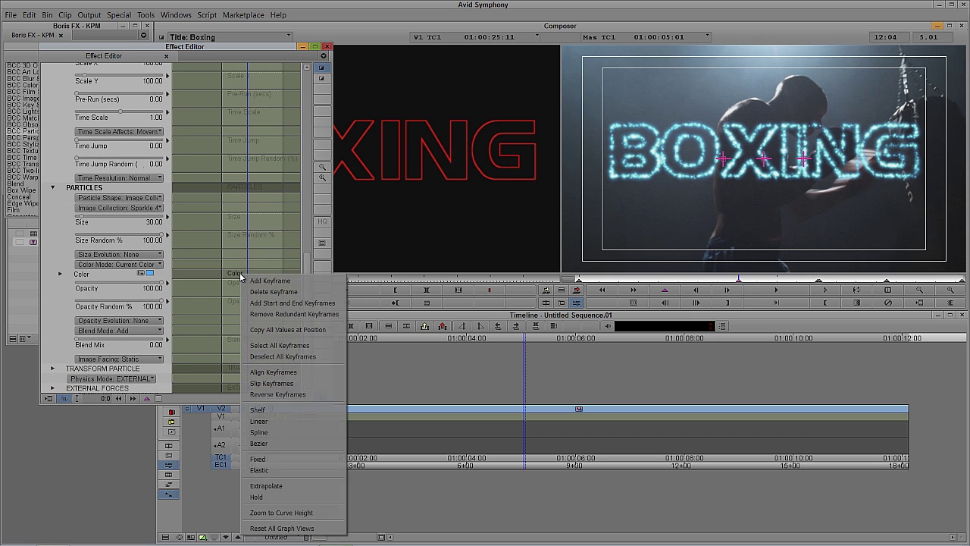
click(256, 279)
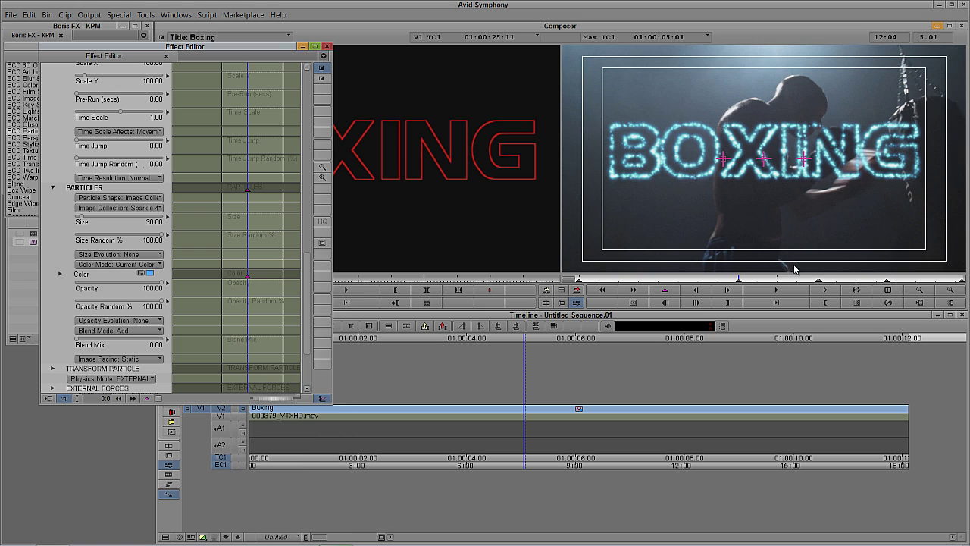
Add a second particle Color keyframe at 9:21, set it to purple (RGB 170, 85, 255), and scrub through the color change
click(886, 283)
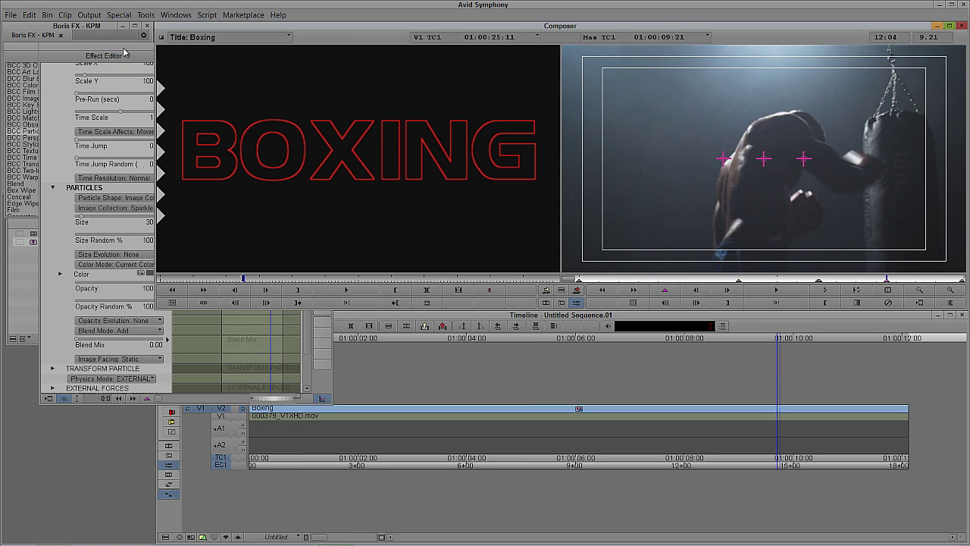
click(125, 53)
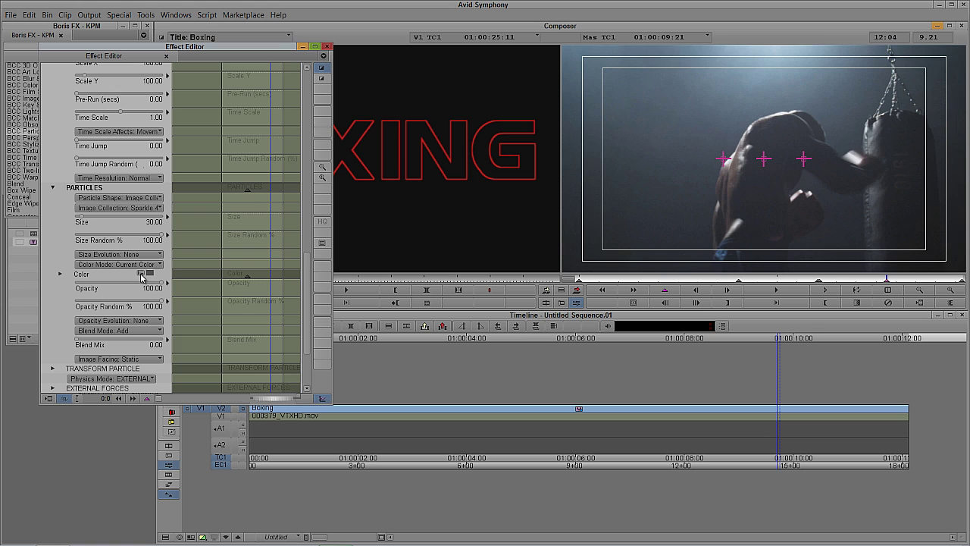
right_click(245, 276)
click(276, 279)
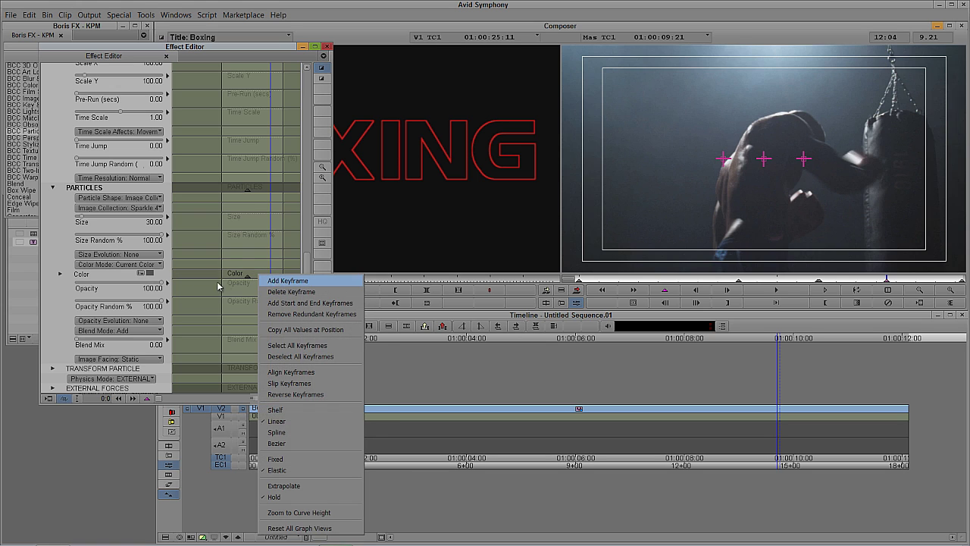
click(144, 274)
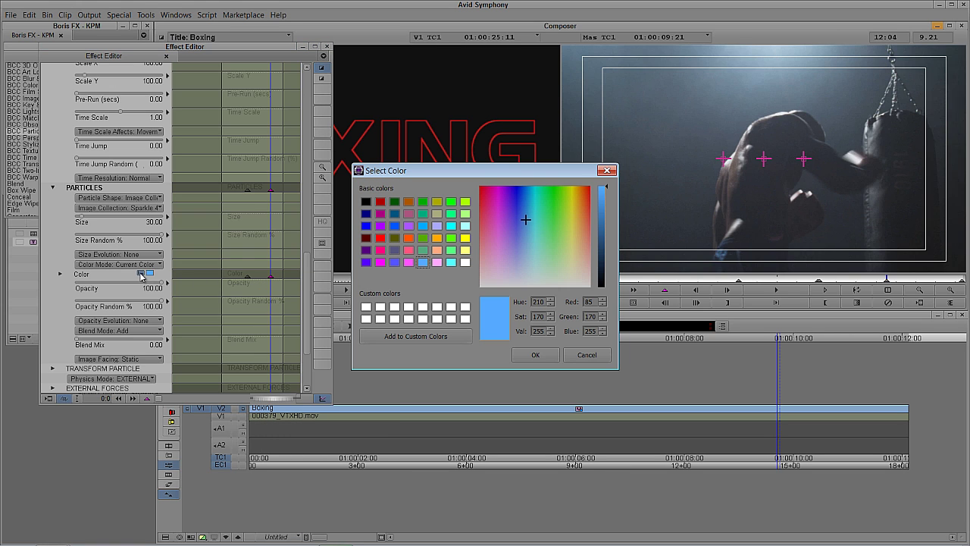
click(409, 225)
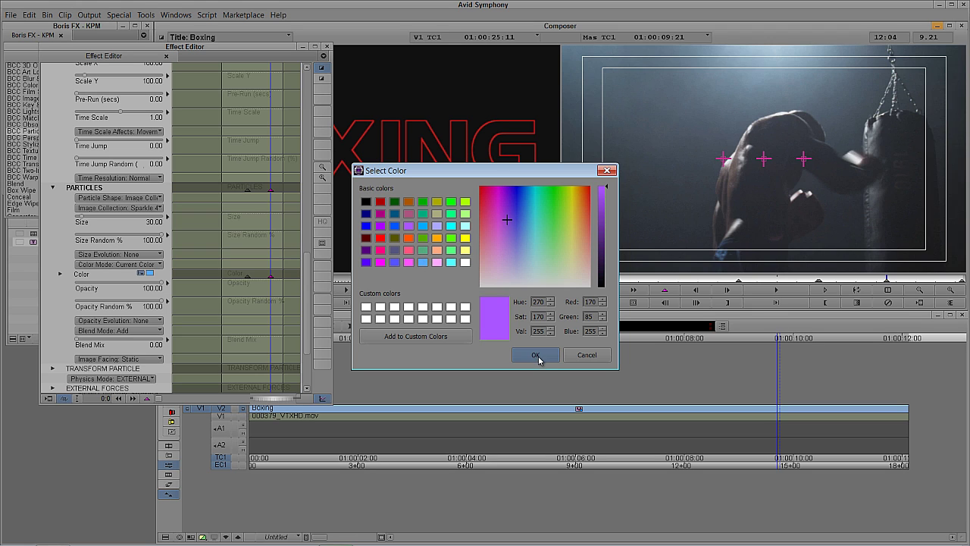
click(552, 356)
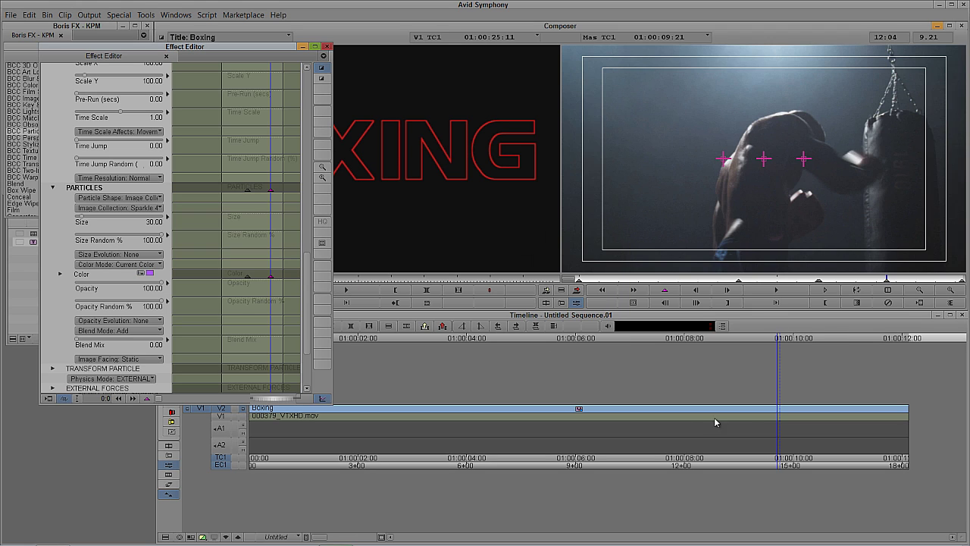
click(850, 283)
drag(822, 282, 930, 281)
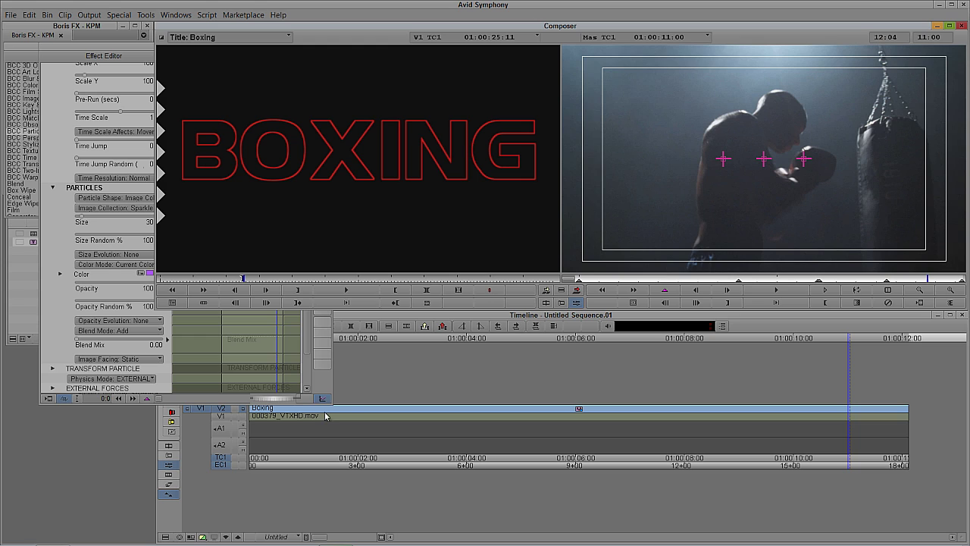
Render the title effect to DATADRIVE1 (Y:) and play the sequence from the start to review the finished animation
key(ctrl+r)
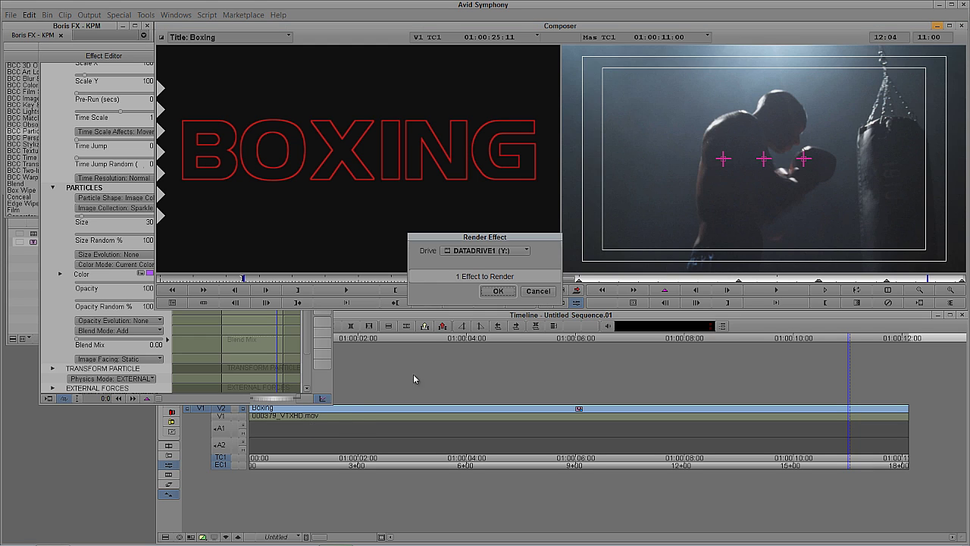
click(498, 294)
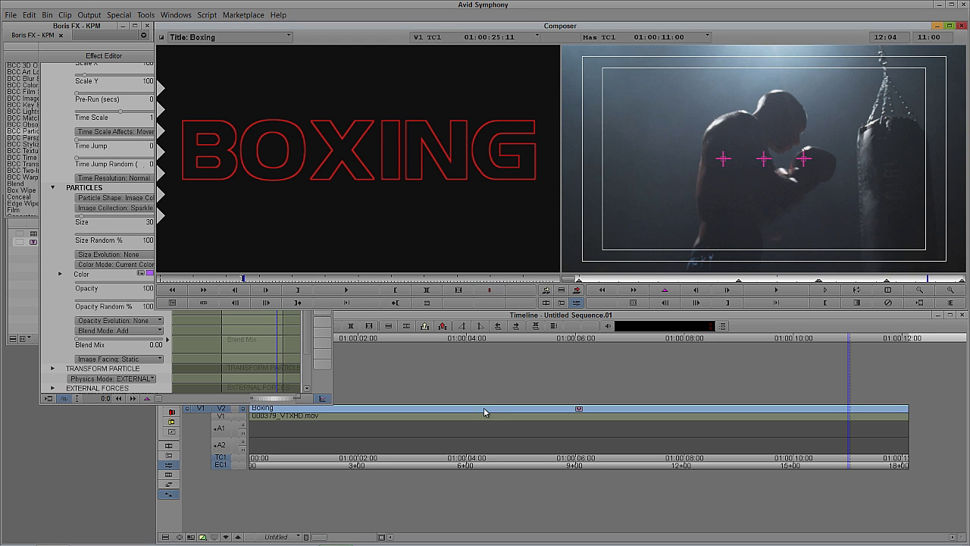
click(478, 410)
drag(478, 410, 199, 416)
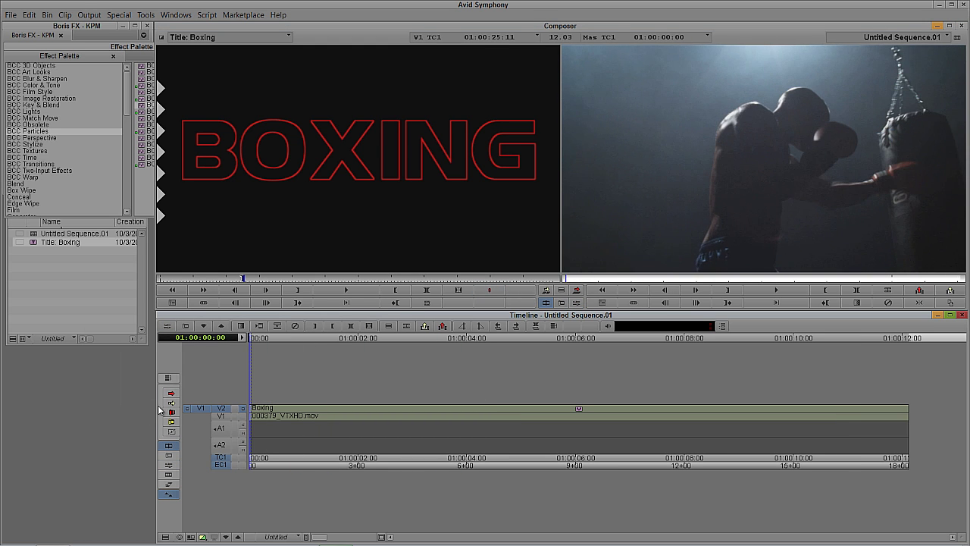
click(769, 289)
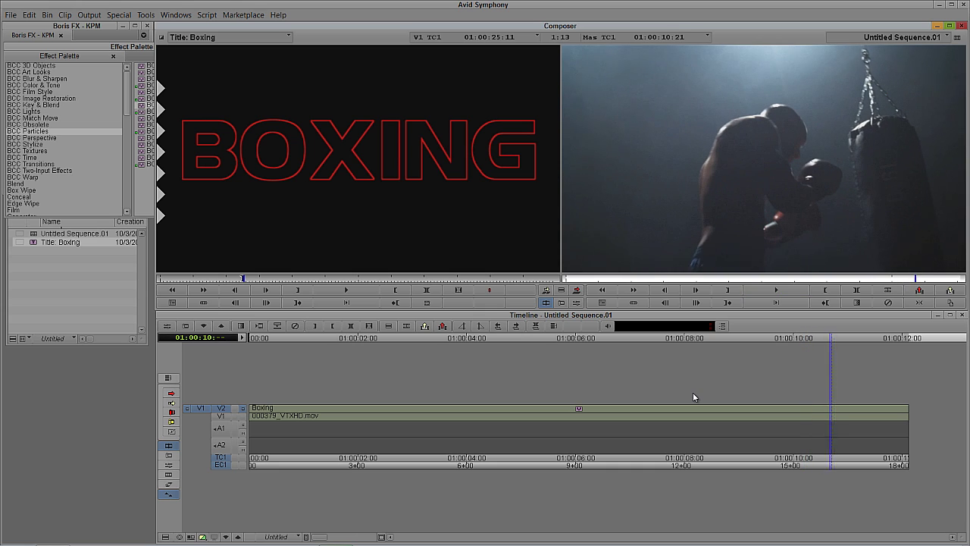
key(space)
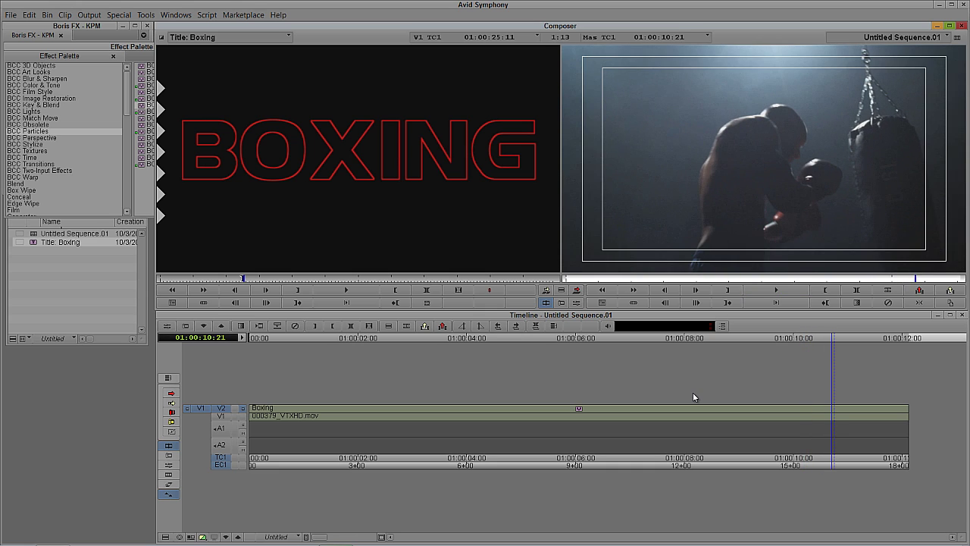